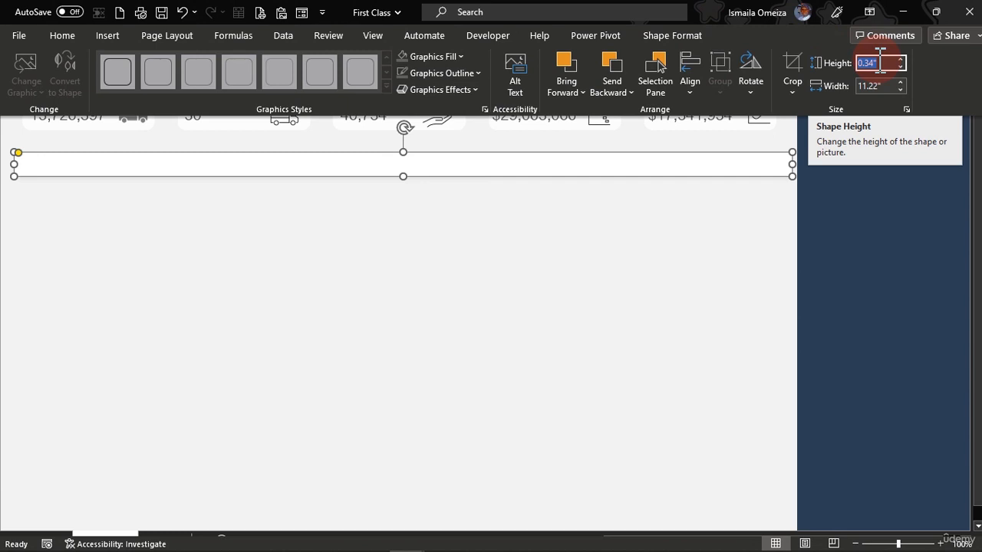
- Set the white rectangle's height to 0.43" and move it up to sit just beneath the row of KPI cards
{"action": "type", "text": "0."}
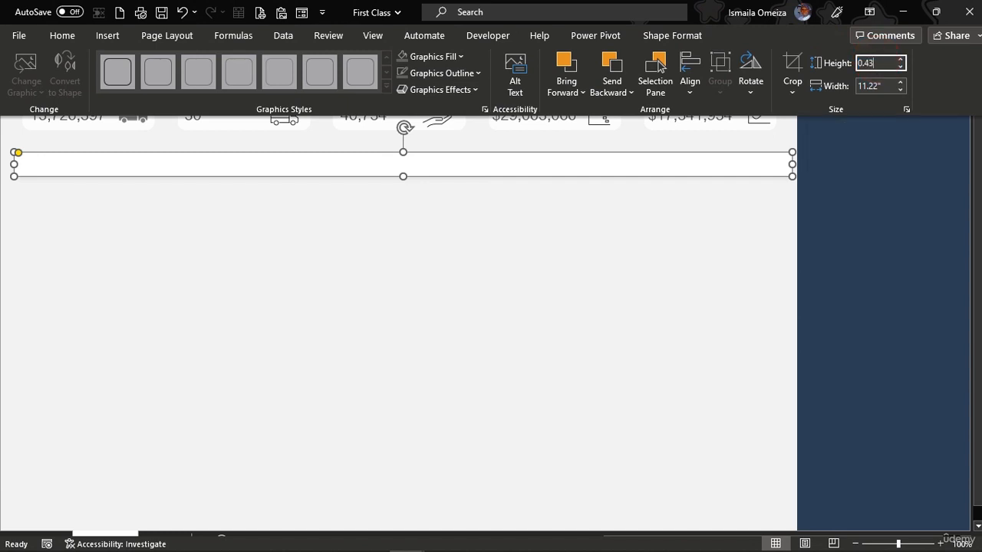
{"action": "key", "text": "Return"}
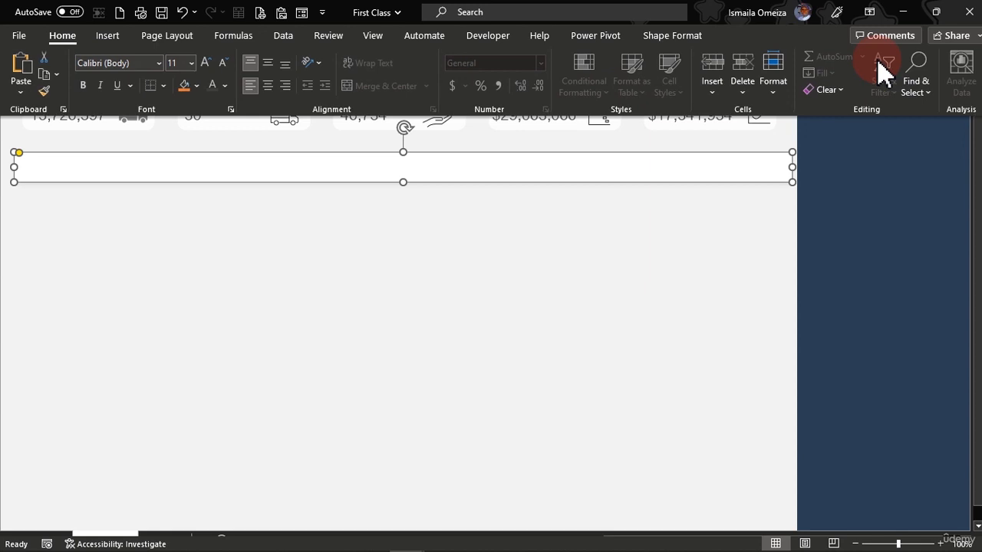
{"action": "left_click", "coordinate": [550, 240]}
{"action": "left_click_drag", "start_coordinate": [538, 165], "coordinate": [535, 153]}
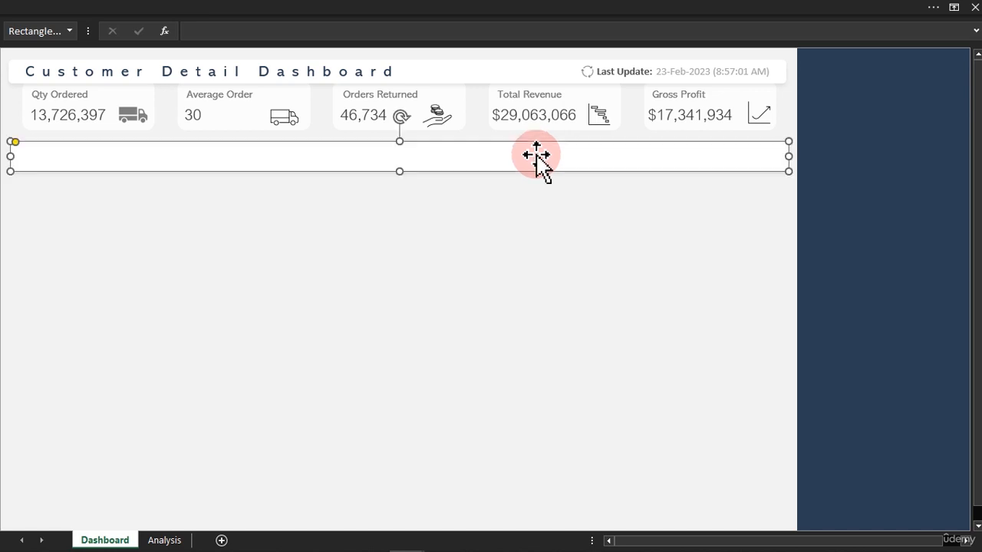
- Narrow the white rectangle at both ends so it spans from the Qty Ordered card to the Gross Profit card
{"action": "left_click_drag", "start_coordinate": [788, 159], "coordinate": [775, 157]}
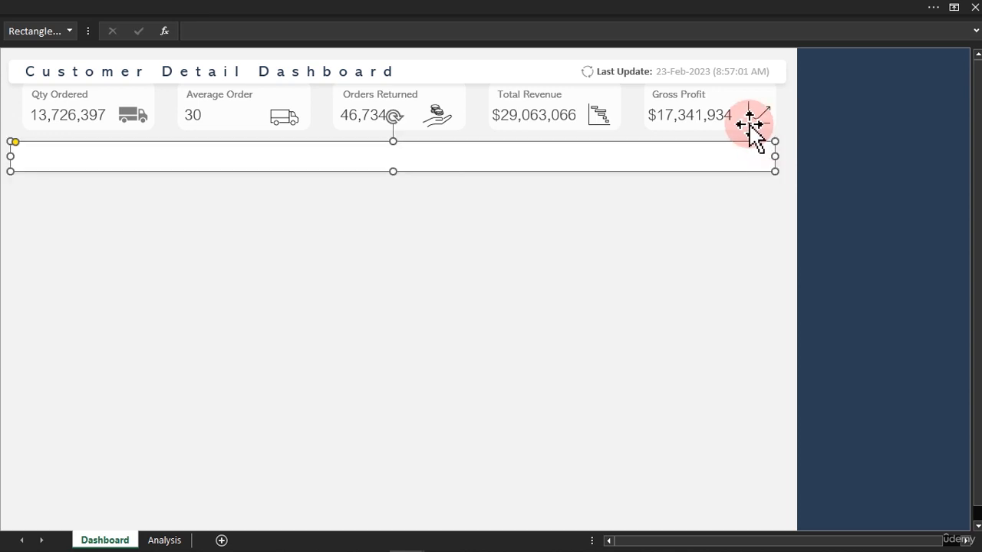
{"action": "left_click_drag", "start_coordinate": [17, 150], "coordinate": [25, 151]}
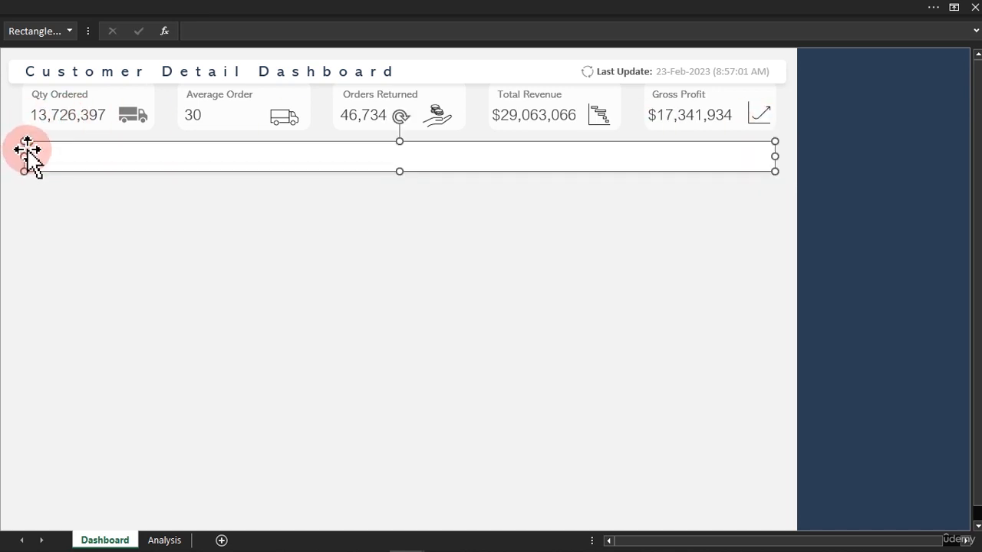
{"action": "key", "text": "Escape"}
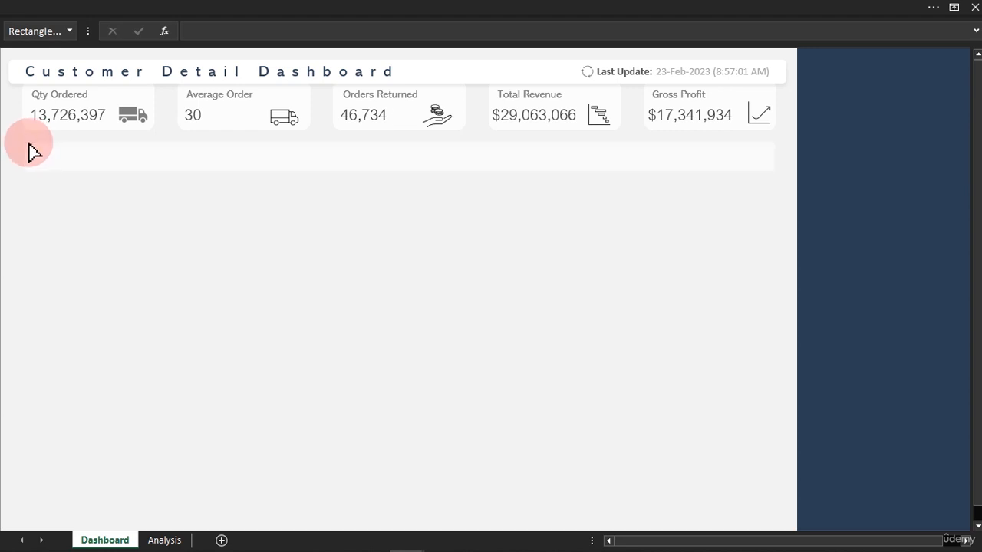
{"action": "left_click", "coordinate": [30, 150]}
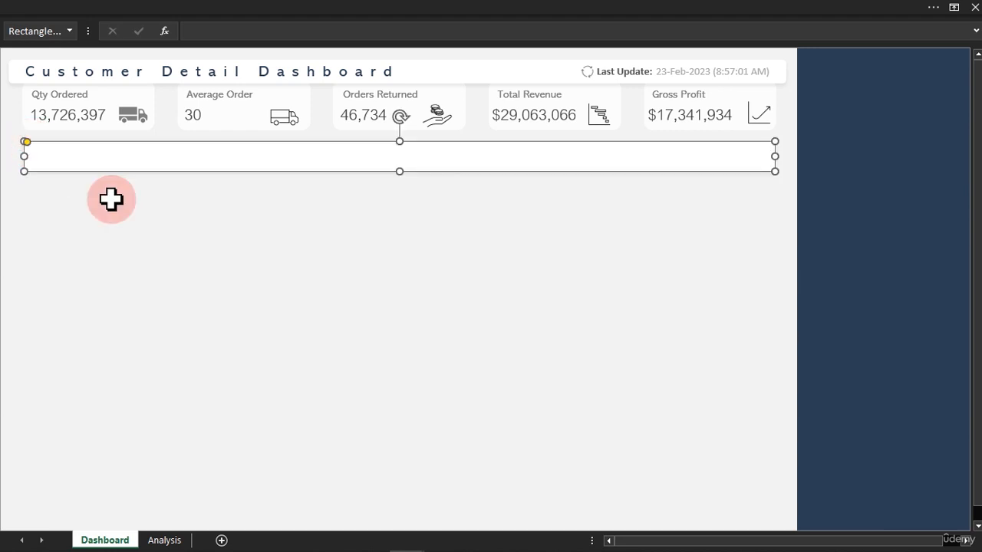
{"action": "left_click", "coordinate": [195, 258]}
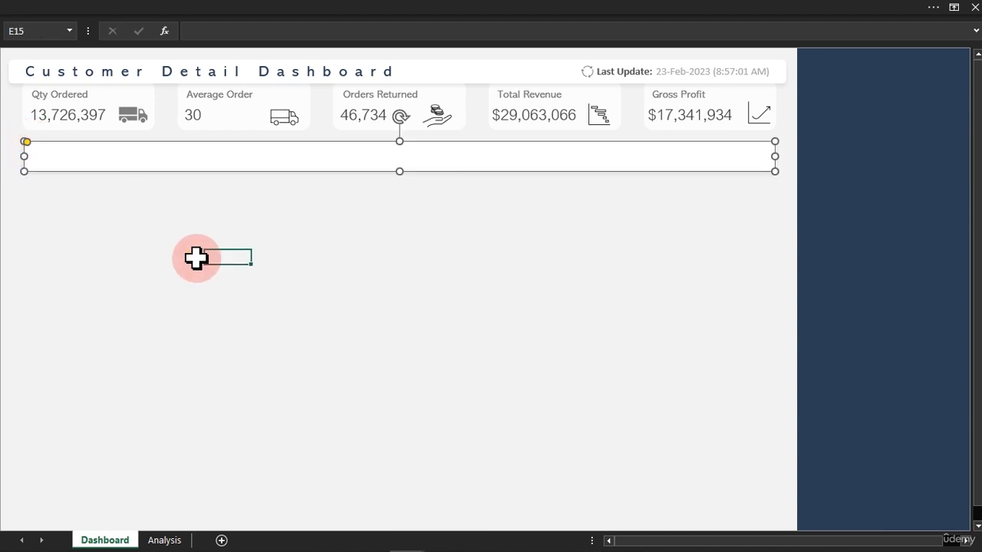
- Give the rectangle a gradient fill, remove one inner gradient stop, and move the remaining inner stop to about the middle
{"action": "left_click", "coordinate": [195, 165]}
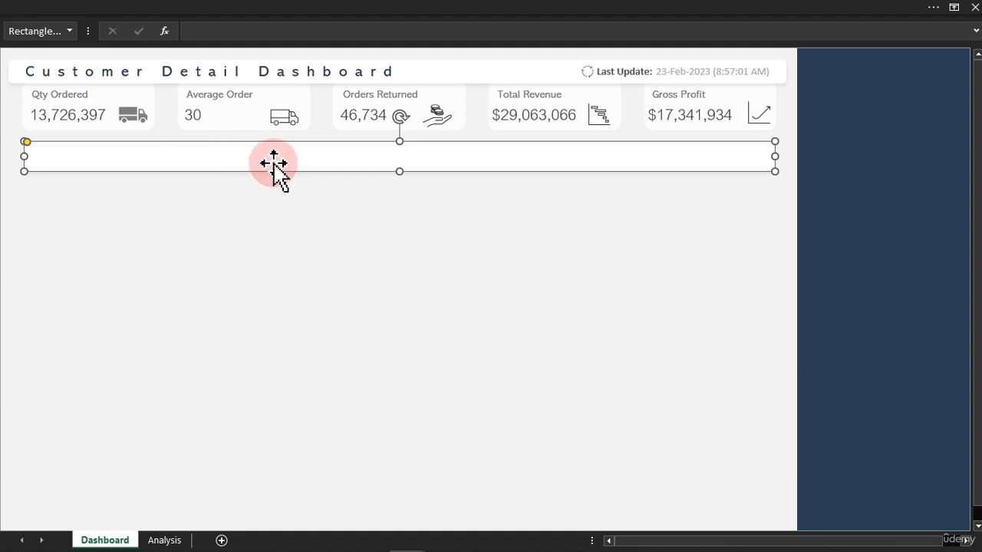
{"action": "key", "text": "ctrl+1"}
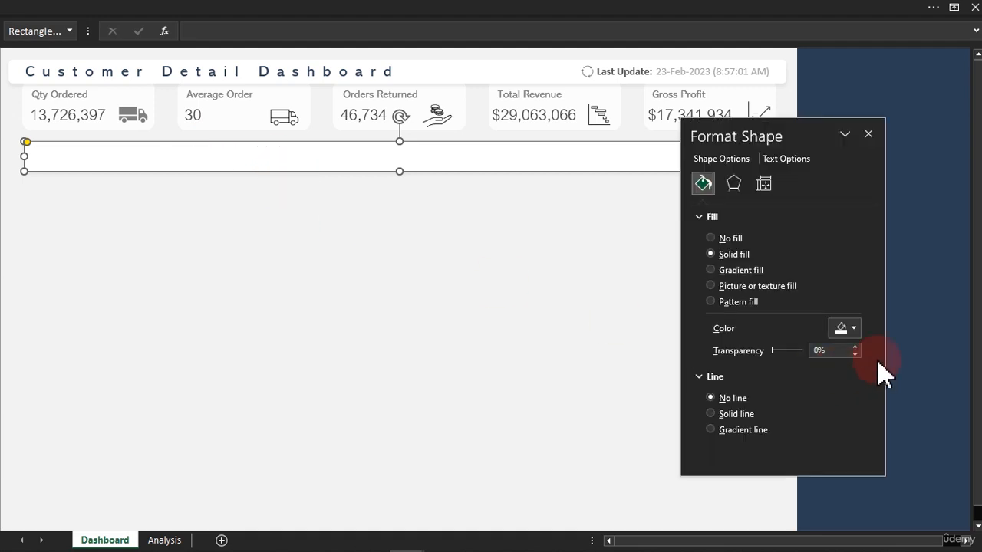
{"action": "left_click_drag", "start_coordinate": [753, 134], "coordinate": [390, 173]}
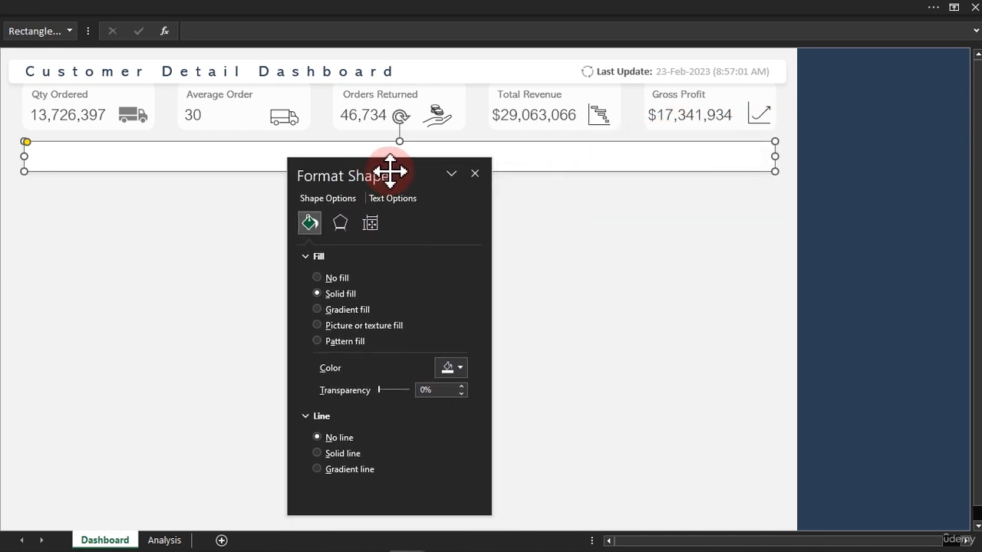
{"action": "left_click", "coordinate": [317, 310]}
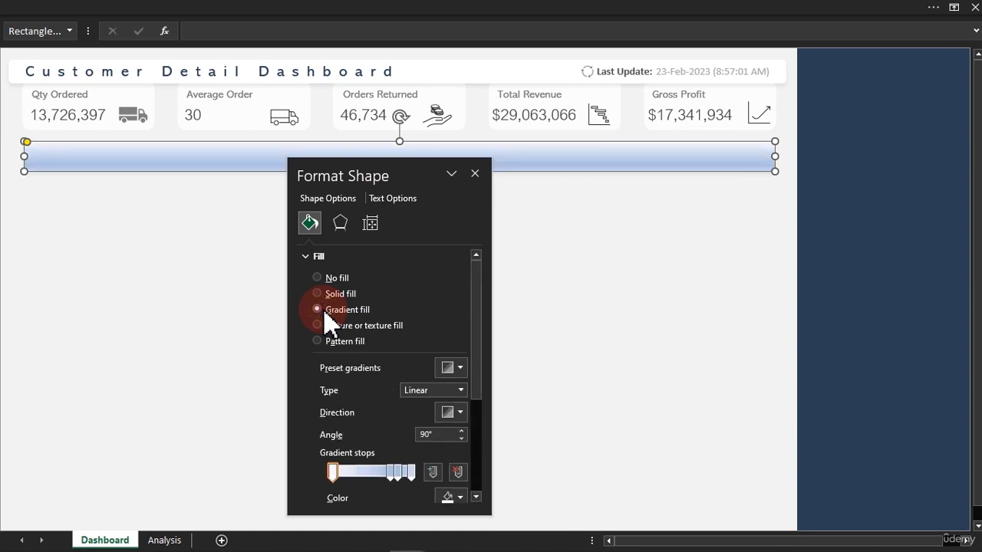
{"action": "left_click", "coordinate": [398, 472]}
{"action": "left_click", "coordinate": [458, 472]}
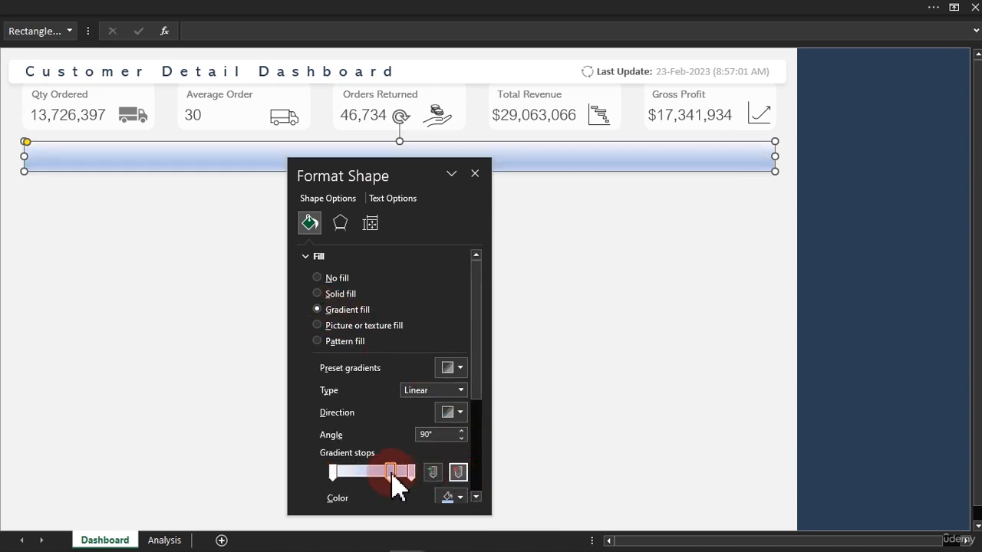
{"action": "left_click_drag", "start_coordinate": [396, 481], "coordinate": [375, 473]}
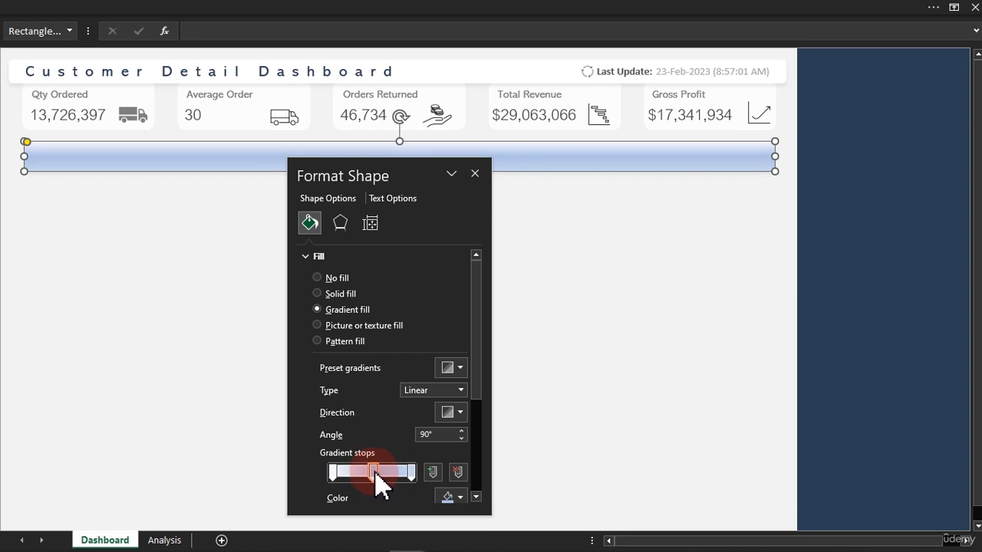
- Run the rectangle's linear gradient horizontally at 180° and shift its middle stop to about 58%
{"action": "left_click", "coordinate": [460, 413]}
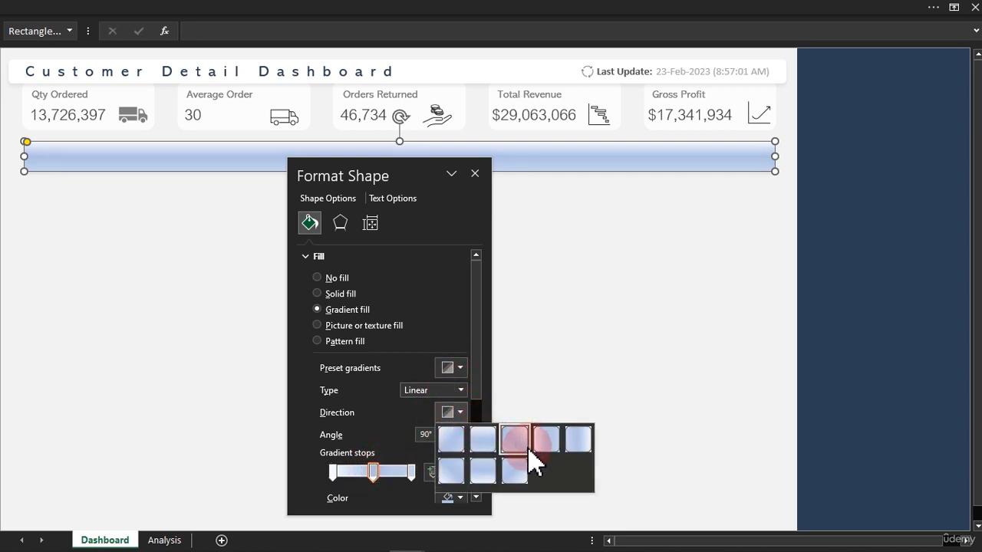
{"action": "left_click", "coordinate": [579, 441]}
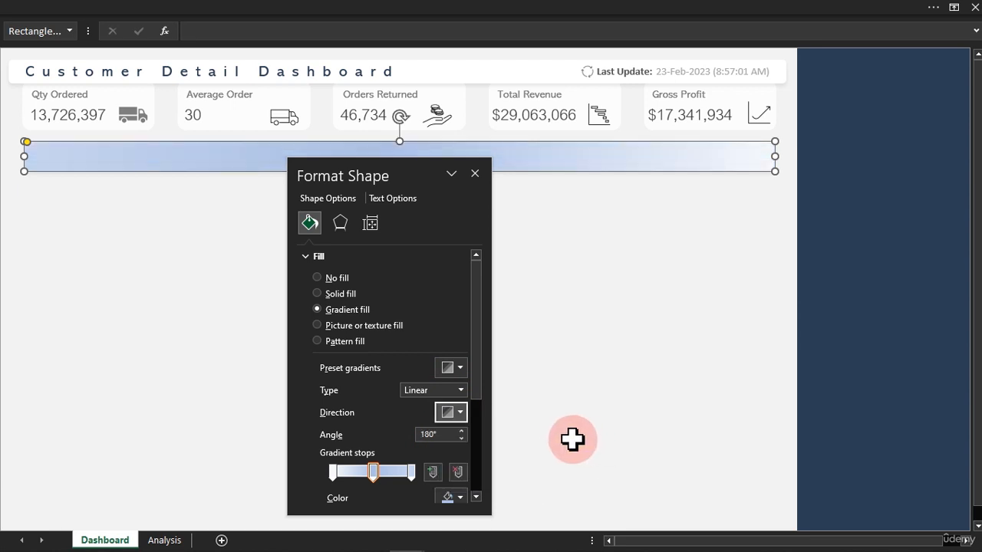
{"action": "left_click", "coordinate": [459, 413]}
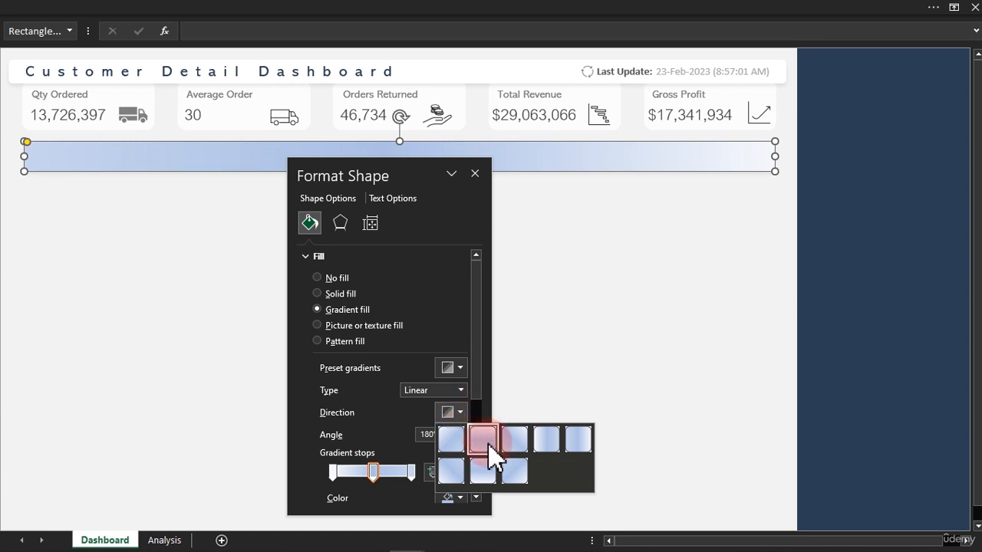
{"action": "left_click", "coordinate": [411, 472]}
{"action": "mouse_move", "coordinate": [411, 472]}
{"action": "left_mouse_down"}
{"action": "mouse_move", "coordinate": [376, 476]}
{"action": "mouse_move", "coordinate": [421, 474]}
{"action": "mouse_move", "coordinate": [376, 477]}
{"action": "mouse_move", "coordinate": [388, 478]}
{"action": "left_mouse_up"}
{"action": "left_click_drag", "start_coordinate": [390, 173], "coordinate": [412, 158]}
- Set the gradient stop at 0% to the custom hex colour #b56576
{"action": "left_click", "coordinate": [357, 458]}
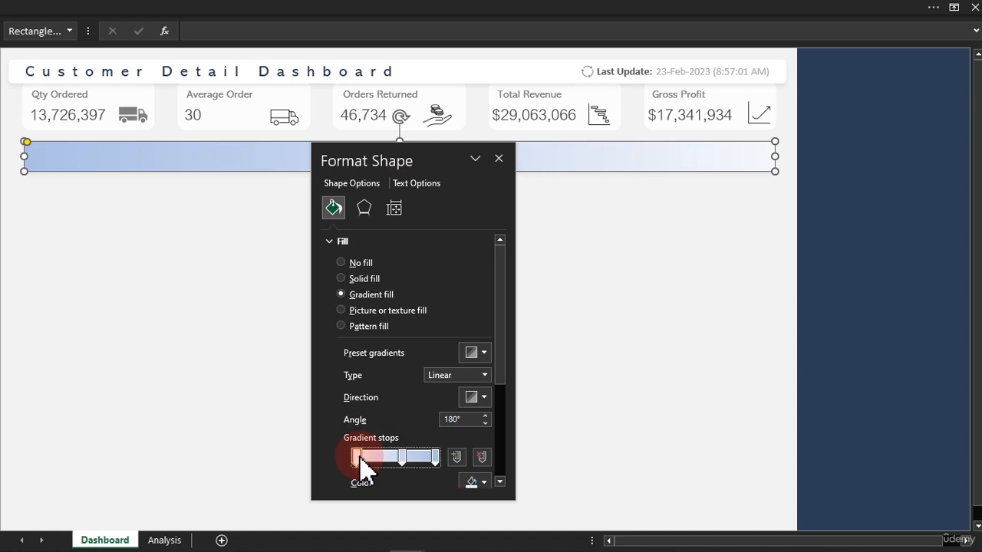
{"action": "left_click_drag", "start_coordinate": [502, 326], "coordinate": [489, 380]}
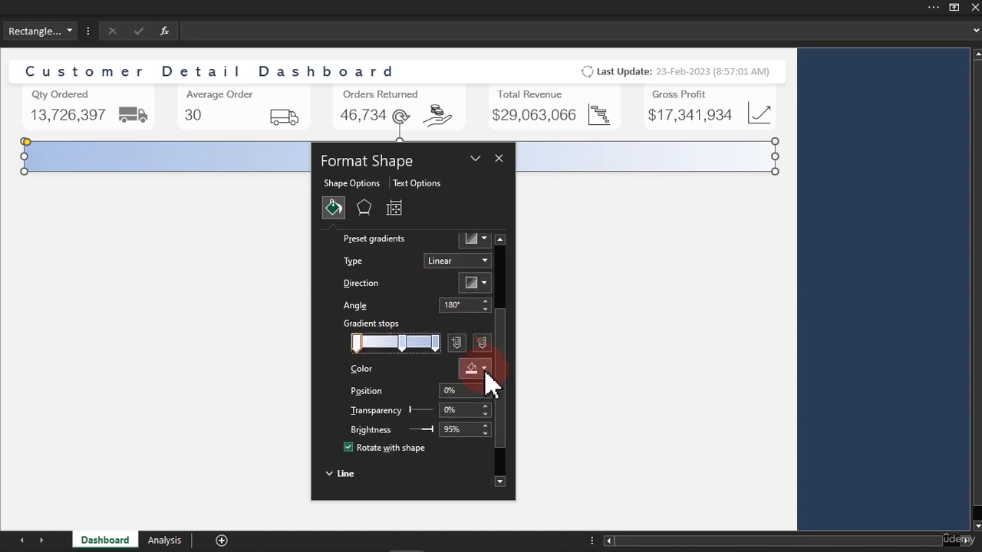
{"action": "left_click", "coordinate": [484, 370]}
{"action": "left_click", "coordinate": [497, 349]}
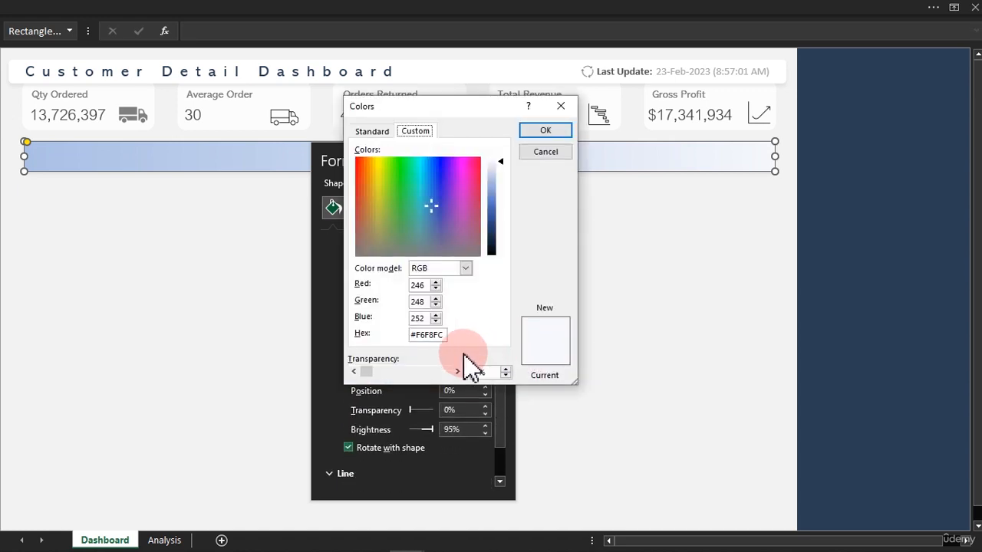
{"action": "left_click_drag", "start_coordinate": [445, 335], "coordinate": [418, 336]}
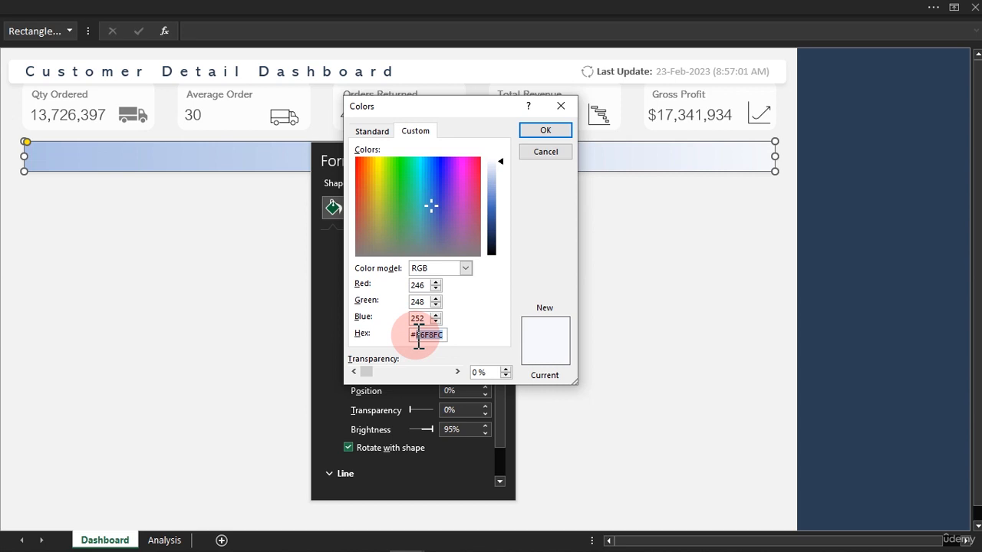
{"action": "type", "text": "b"}
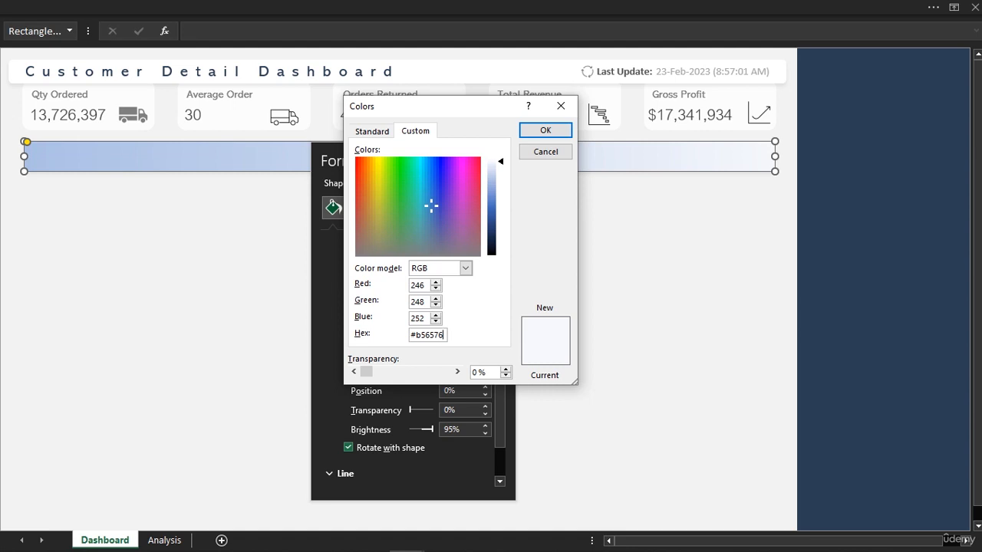
{"action": "type", "text": "56576"}
{"action": "key", "text": "Return"}
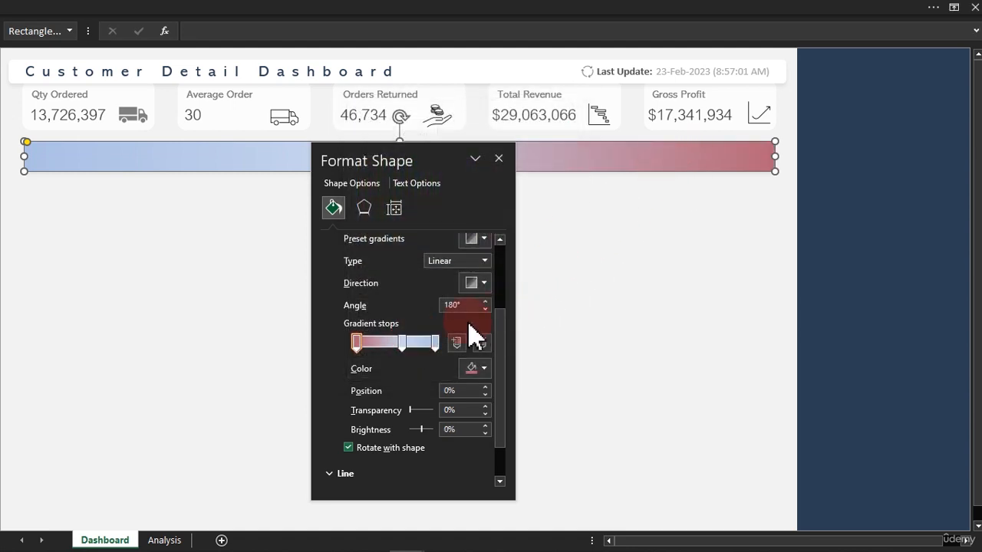
- Set the gradient stop at 100% to the custom hex colour #e5686f
{"action": "left_click", "coordinate": [436, 343]}
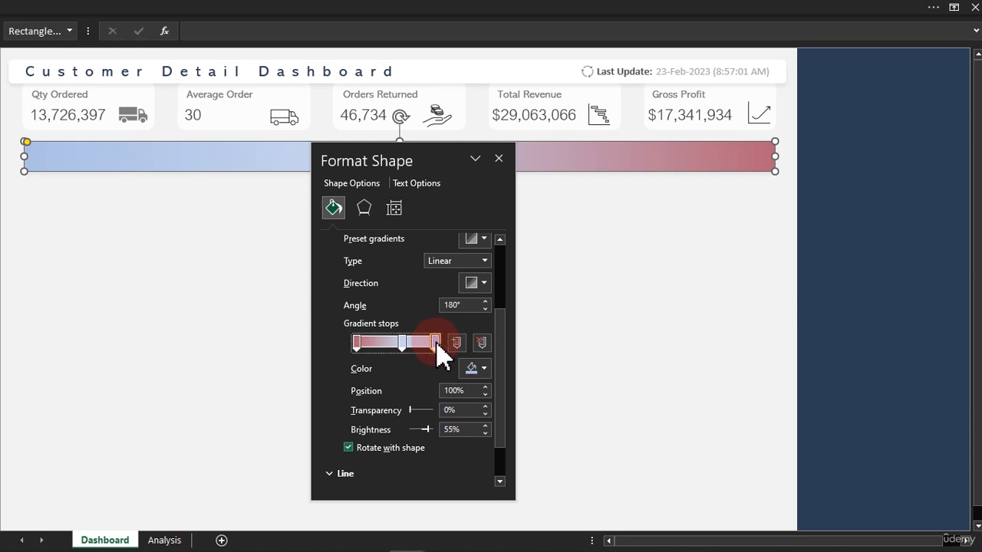
{"action": "left_click", "coordinate": [483, 370]}
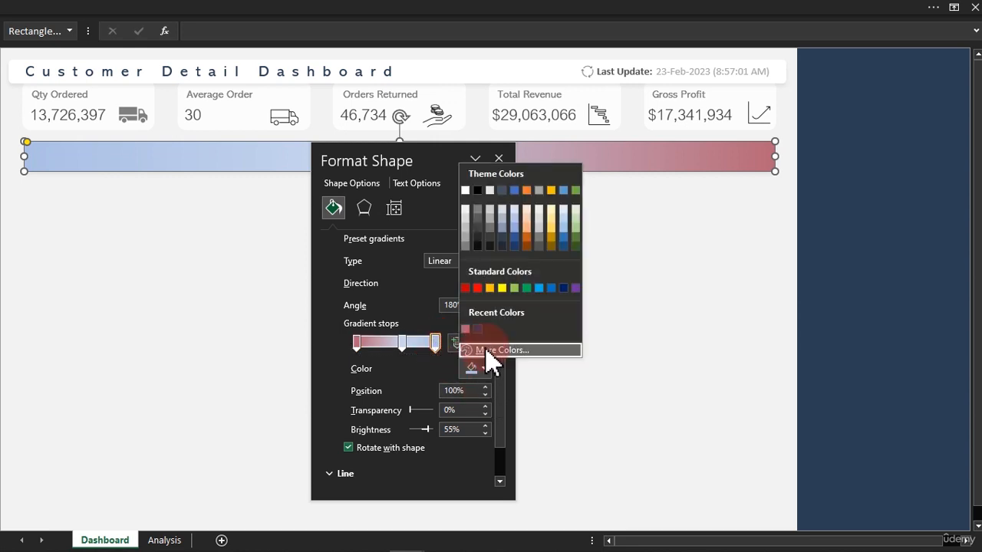
{"action": "left_click", "coordinate": [491, 351]}
{"action": "left_click", "coordinate": [435, 335]}
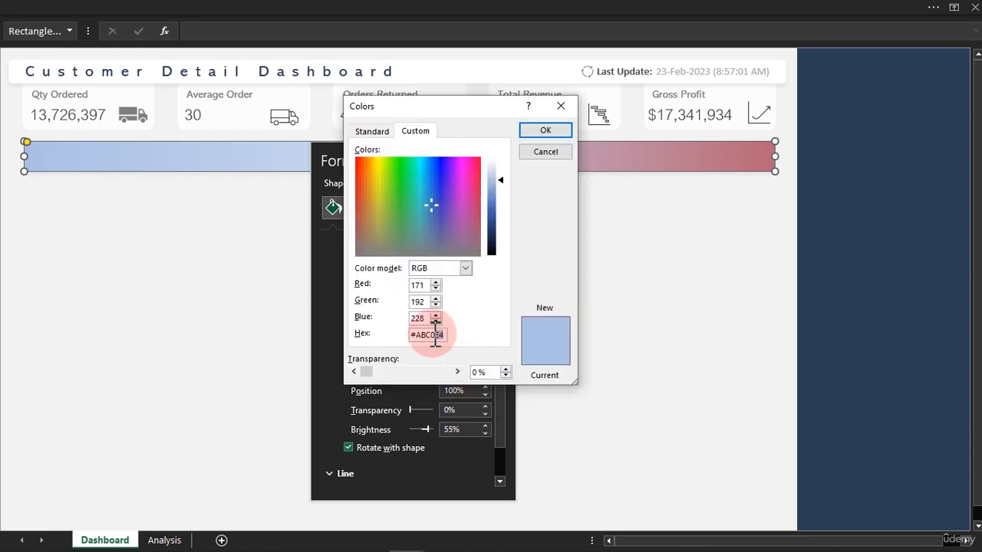
{"action": "left_click_drag", "start_coordinate": [435, 338], "coordinate": [419, 338]}
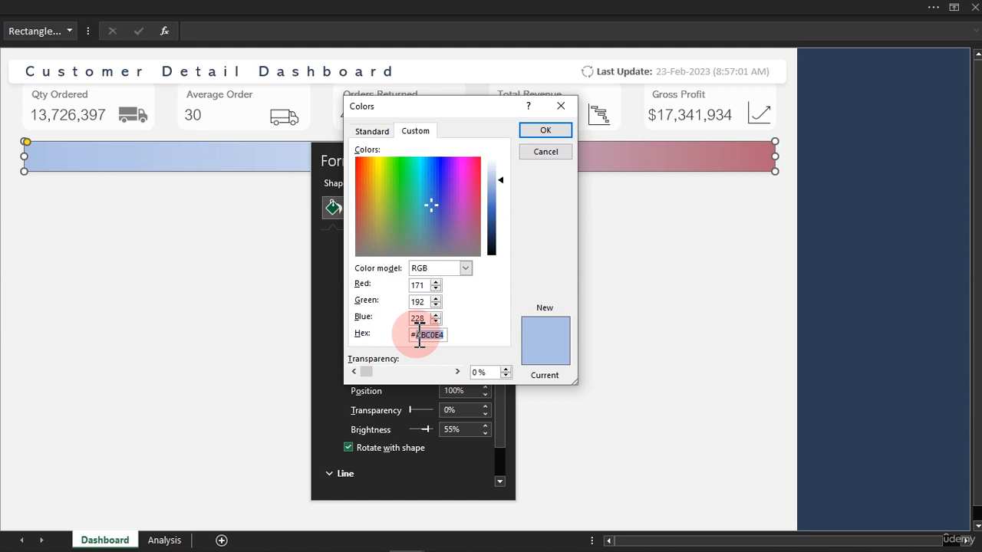
{"action": "type", "text": "e5686f"}
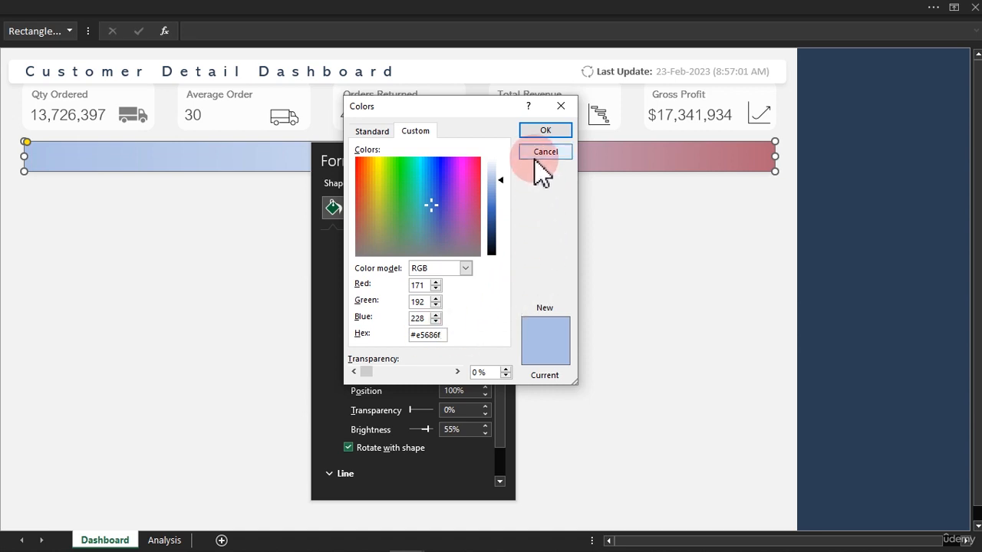
{"action": "left_click", "coordinate": [545, 131]}
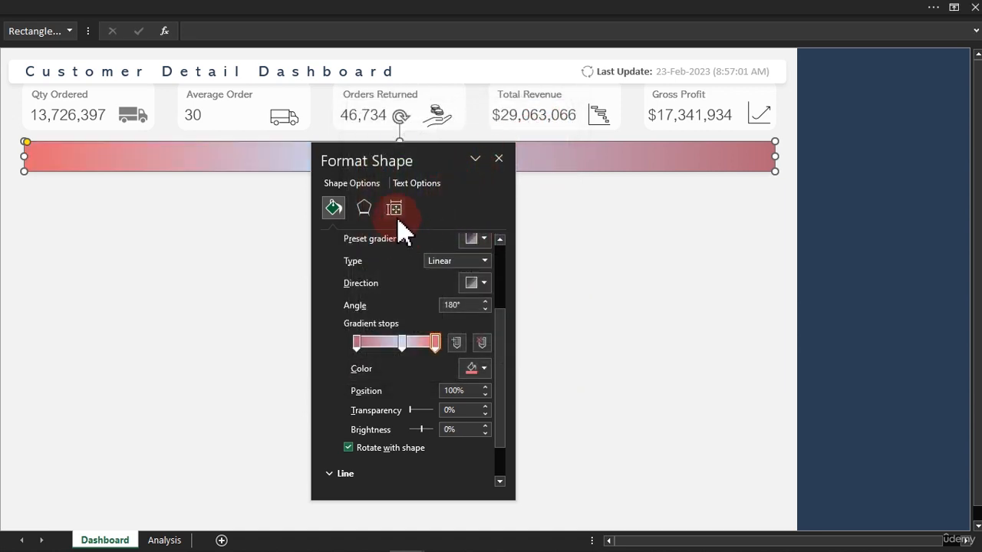
- Set the middle gradient stop to the custom hex colour #eaac8b and deselect the rectangle
{"action": "left_click_drag", "start_coordinate": [408, 158], "coordinate": [409, 192]}
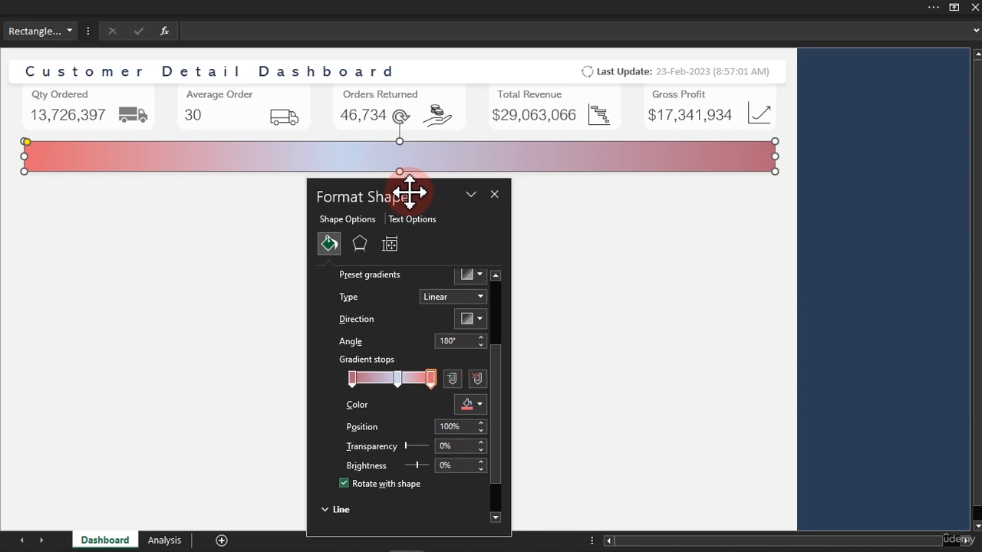
{"action": "left_click", "coordinate": [397, 378]}
{"action": "left_click", "coordinate": [473, 405]}
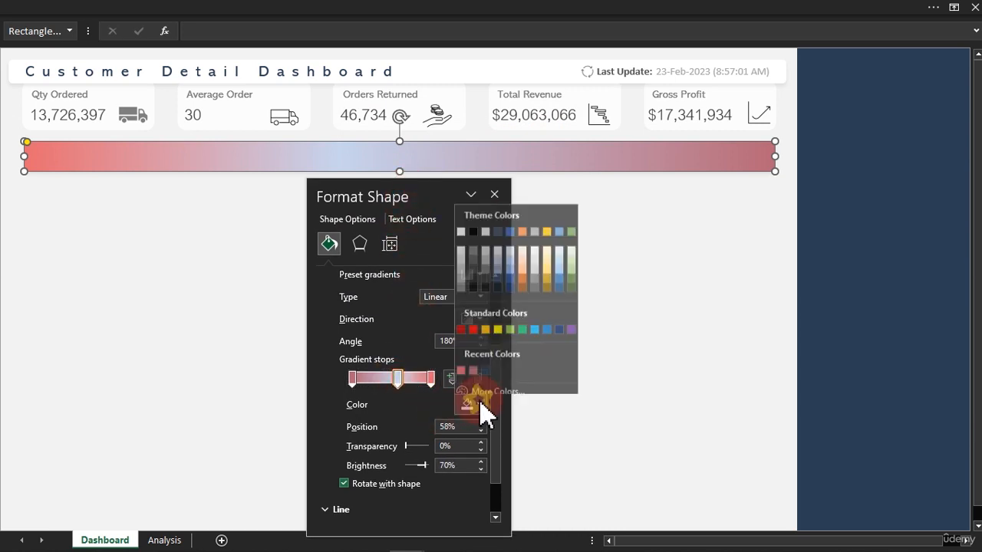
{"action": "left_click", "coordinate": [477, 379]}
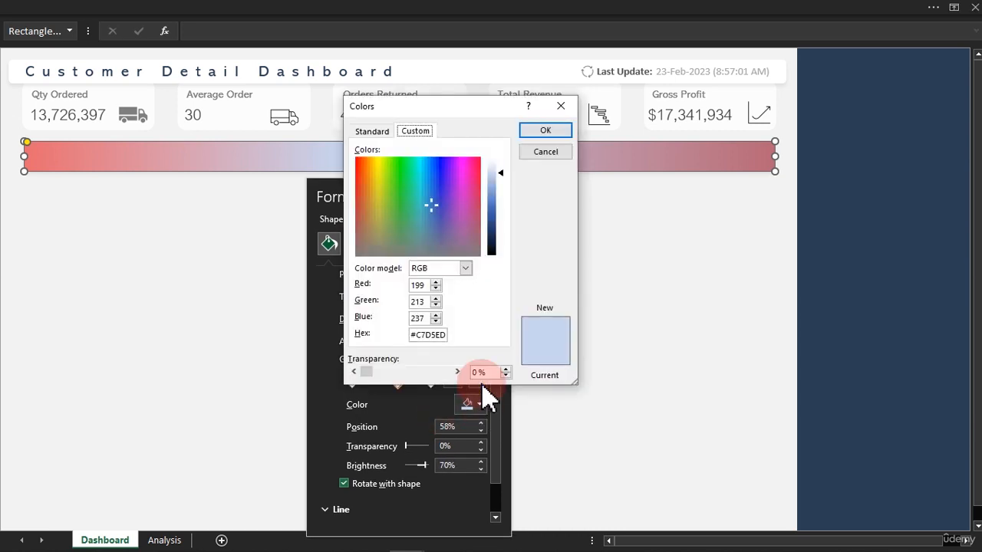
{"action": "left_click_drag", "start_coordinate": [446, 334], "coordinate": [416, 331]}
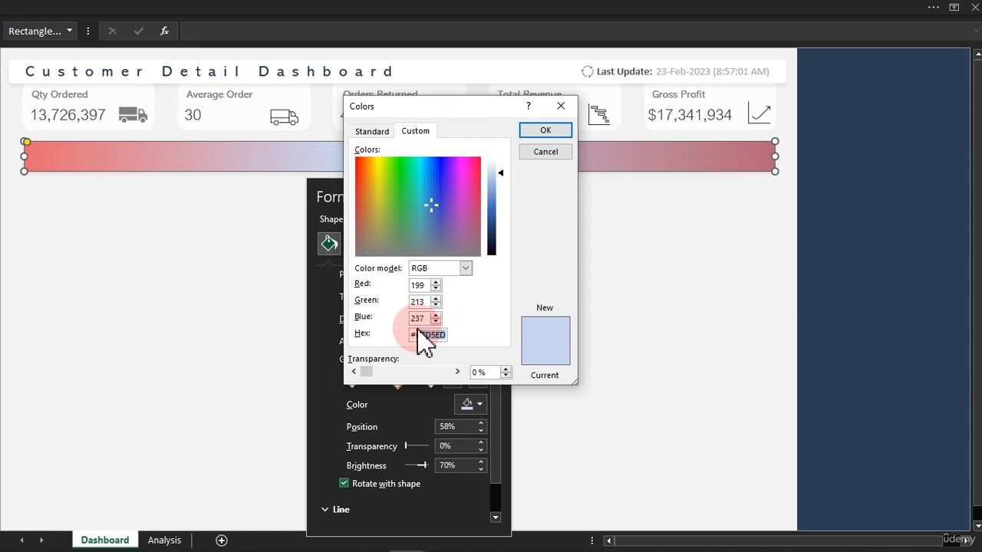
{"action": "type", "text": "eaac8b"}
{"action": "left_click", "coordinate": [533, 129]}
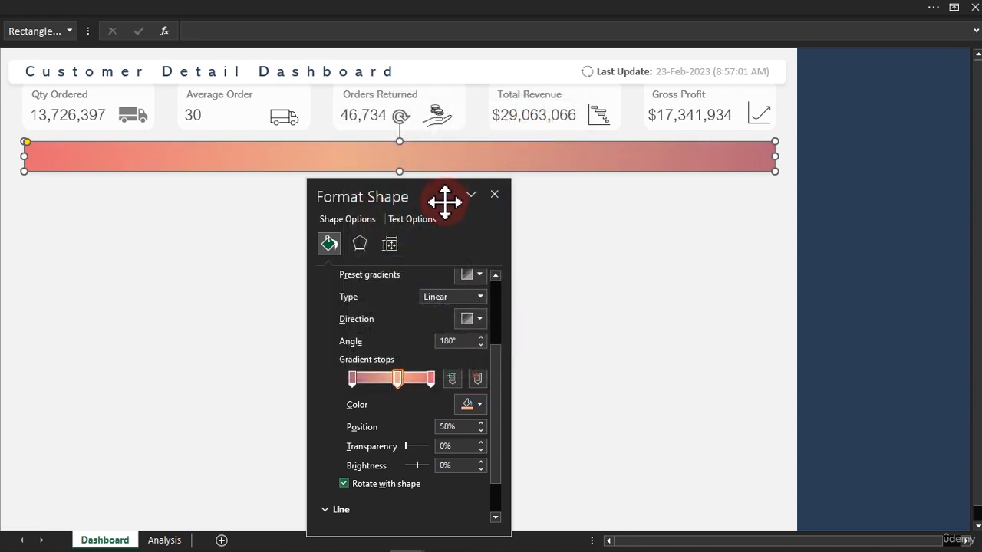
{"action": "left_click", "coordinate": [581, 264]}
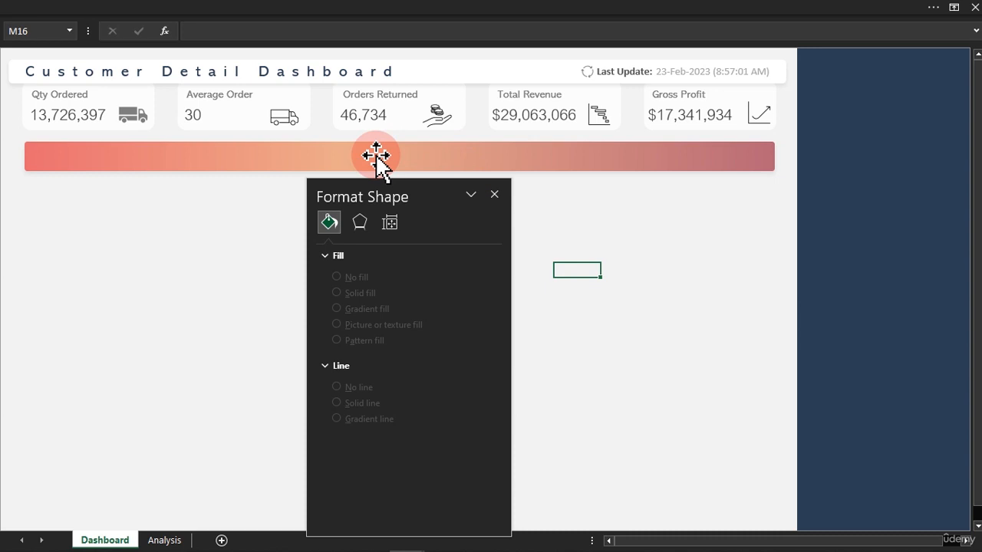
- Check the labelled gradient banner in the Food-Mart Sales Dashboard workbook, then return to the First Class workbook
{"action": "mouse_move", "coordinate": [406, 539]}
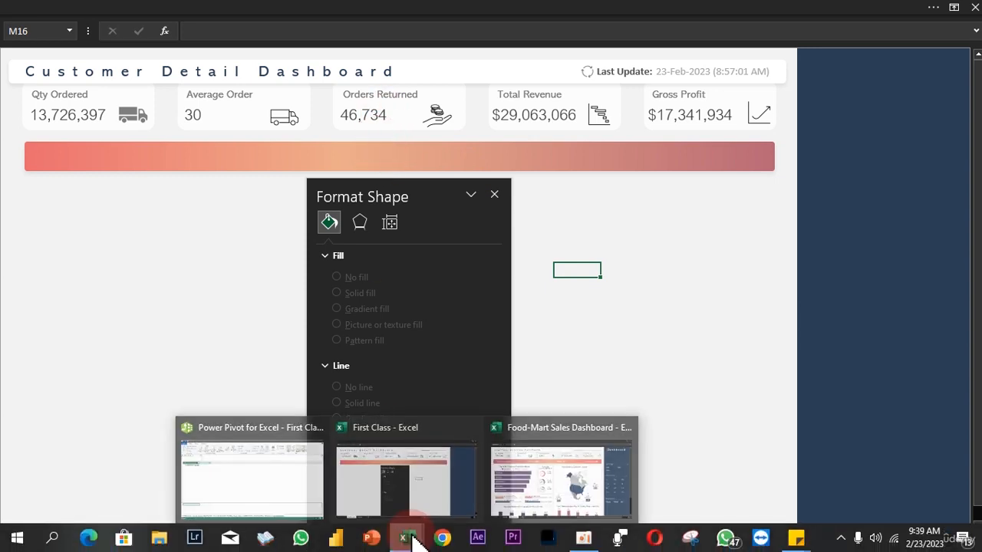
{"action": "left_click", "coordinate": [519, 494]}
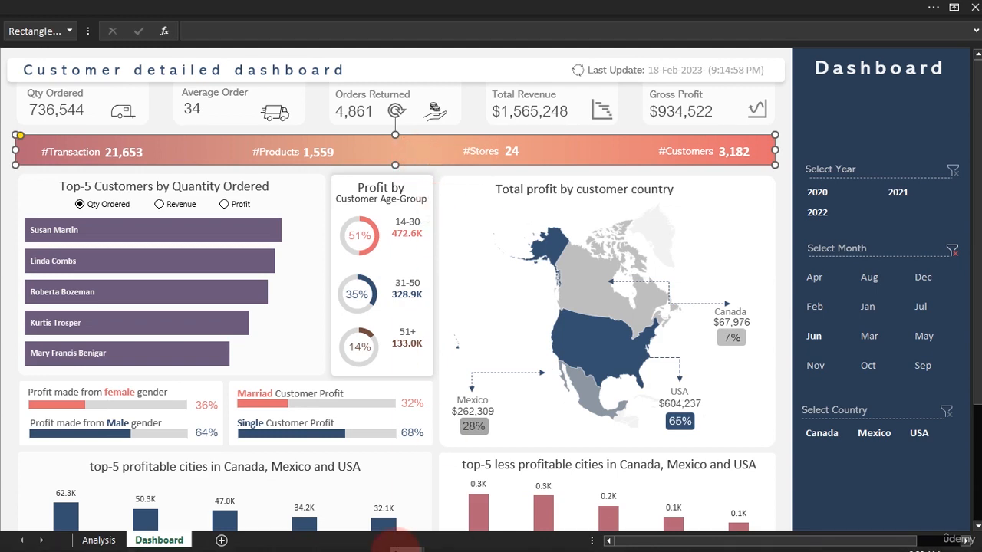
{"action": "mouse_move", "coordinate": [406, 545]}
{"action": "left_click", "coordinate": [417, 499]}
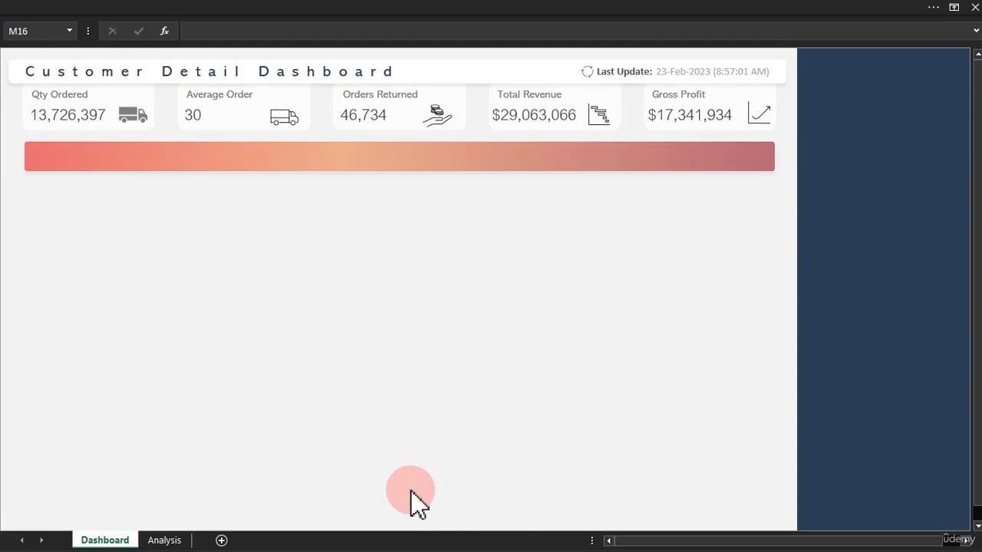
- Duplicate the Qty Ordered label, place the copy below the banner's left end and change its text to "#Transaction"
{"action": "left_click_drag", "start_coordinate": [386, 195], "coordinate": [469, 230]}
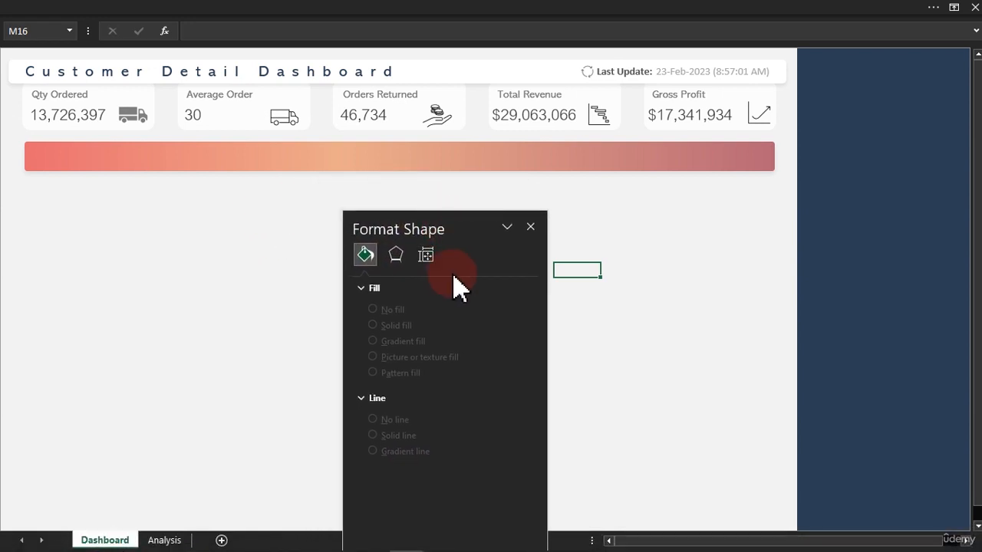
{"action": "left_click", "coordinate": [79, 96]}
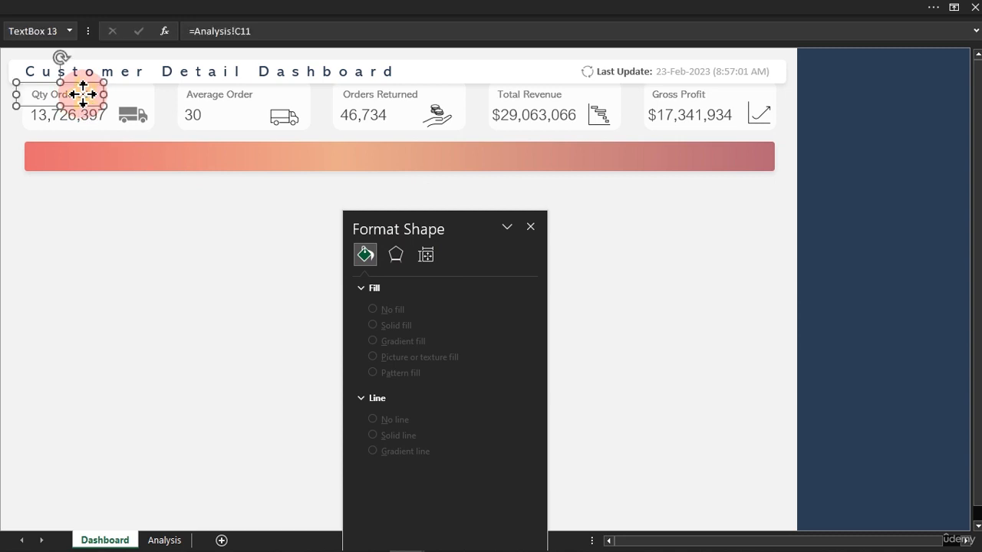
{"action": "left_click_drag", "start_coordinate": [103, 105], "coordinate": [108, 242]}
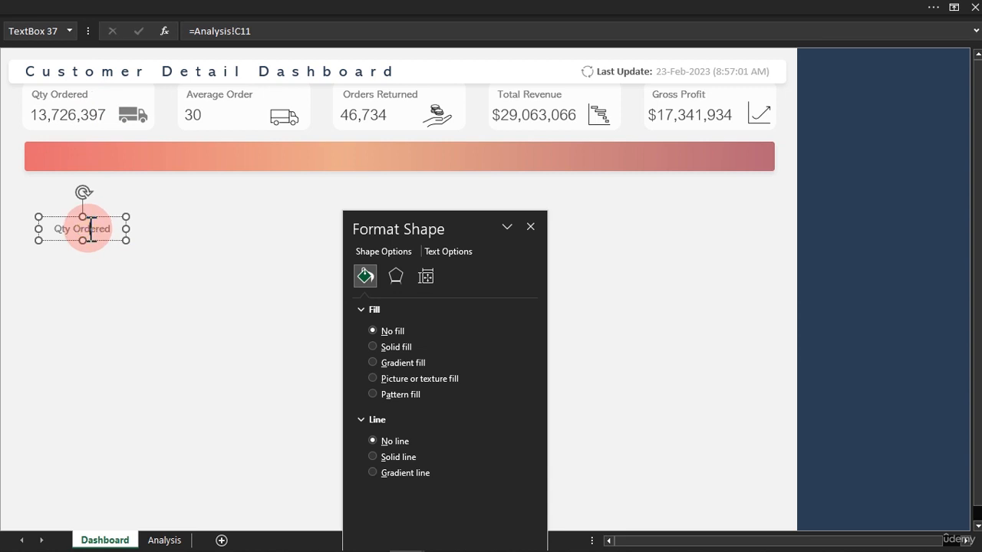
{"action": "triple_click", "coordinate": [91, 229]}
{"action": "type", "text": "#"}
{"action": "key", "text": "BackSpace"}
{"action": "left_click", "coordinate": [104, 241]}
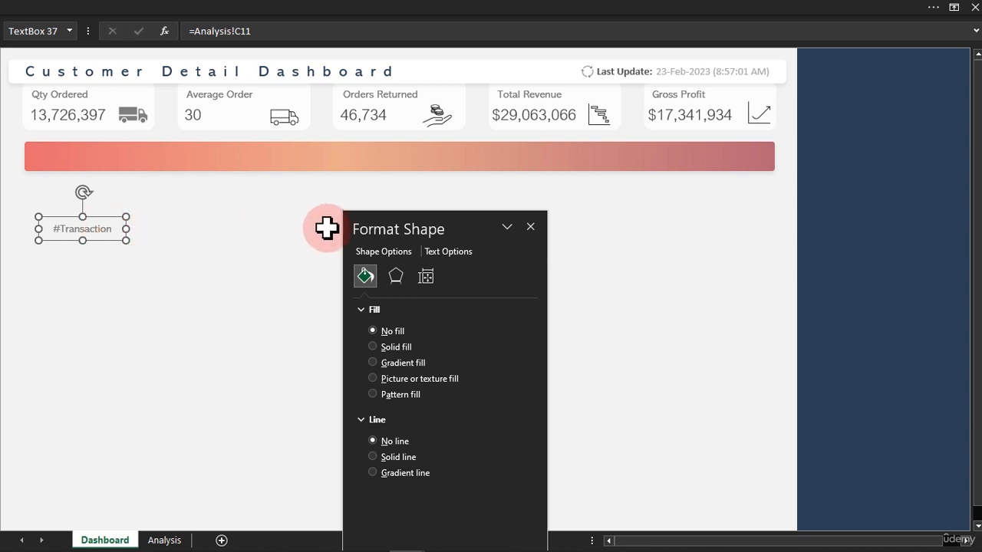
{"action": "left_click", "coordinate": [159, 10]}
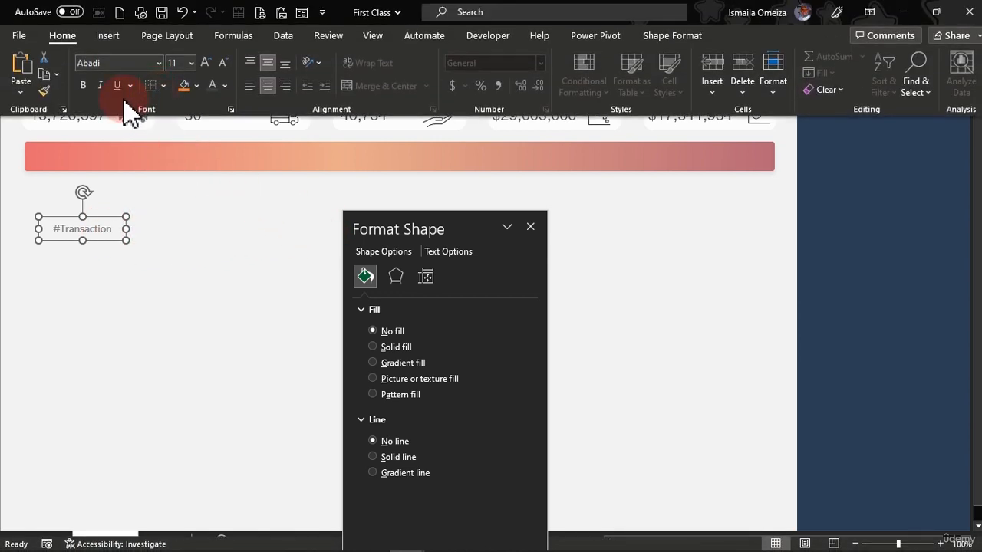
- Duplicate the #Transaction label, place the copy beside it and change its text to "#Products"
{"action": "left_click", "coordinate": [107, 227]}
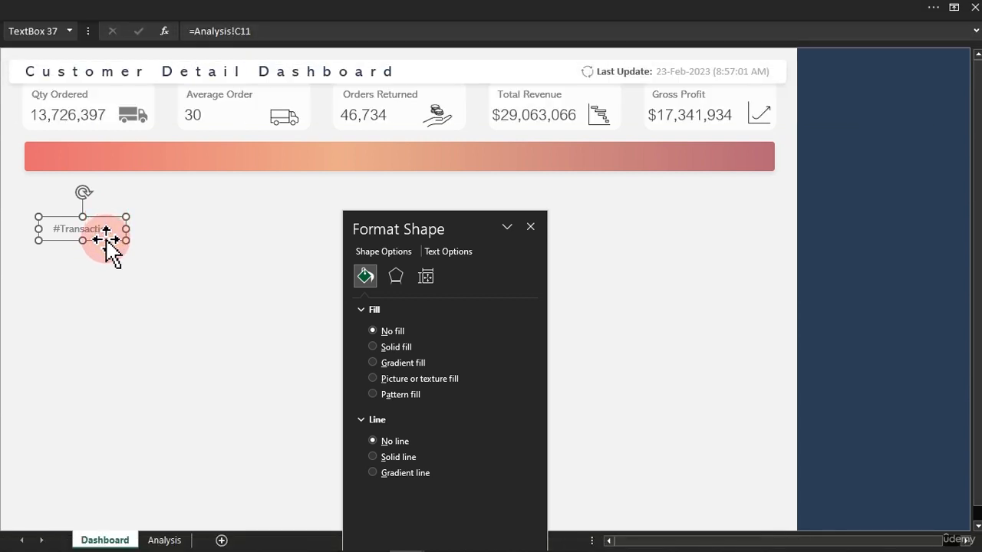
{"action": "left_click_drag", "start_coordinate": [212, 262], "coordinate": [219, 260]}
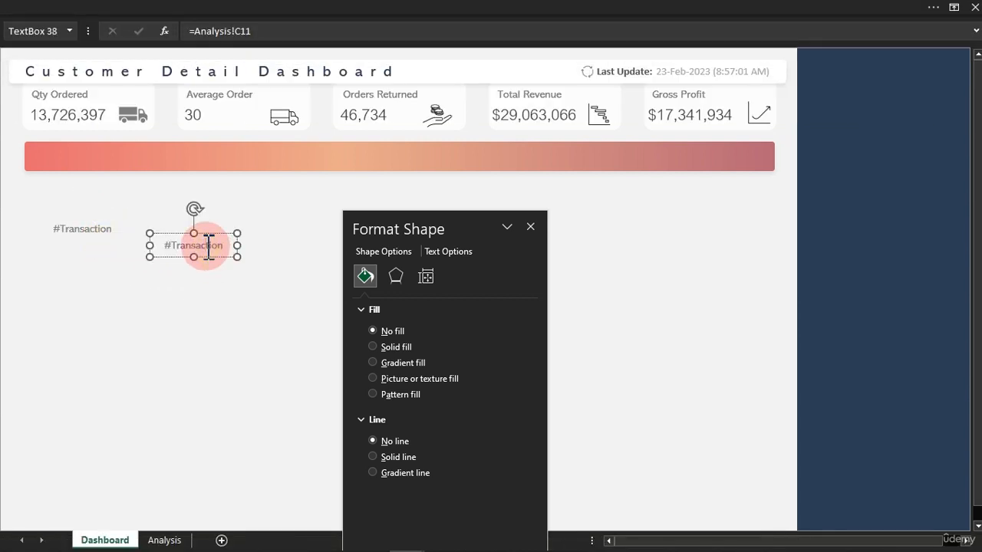
{"action": "left_click", "coordinate": [208, 245]}
{"action": "type", "text": "#Product"}
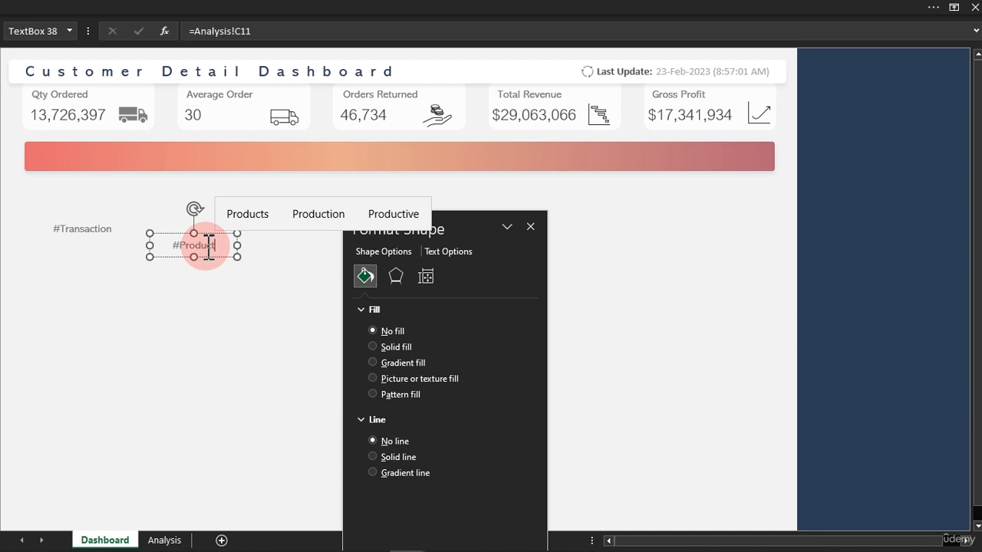
{"action": "type", "text": "s"}
{"action": "left_click", "coordinate": [218, 257]}
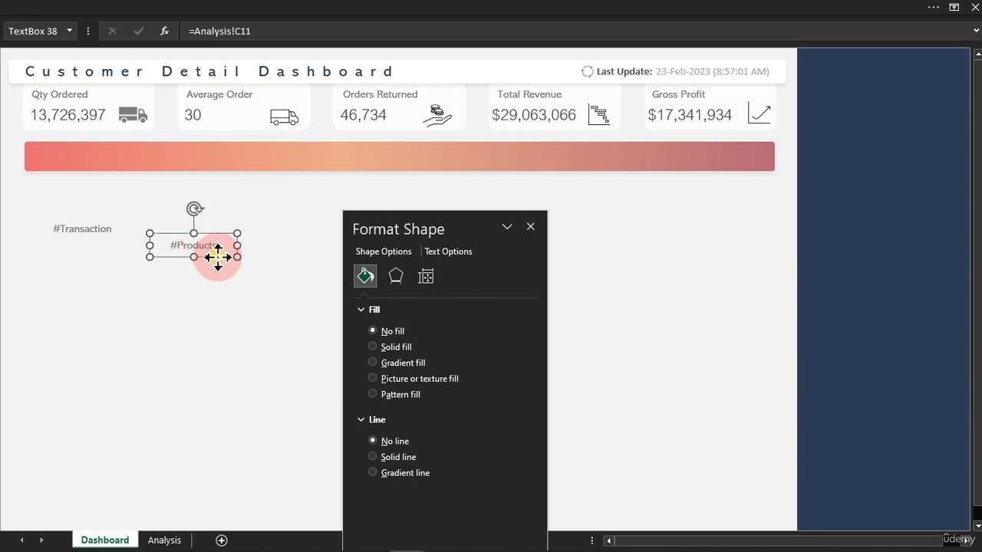
- Duplicate the #Products label, place the copy beneath it and change its text to "#Stores"
{"action": "key", "text": "ctrl+d"}
{"action": "left_click_drag", "start_coordinate": [222, 269], "coordinate": [202, 291]}
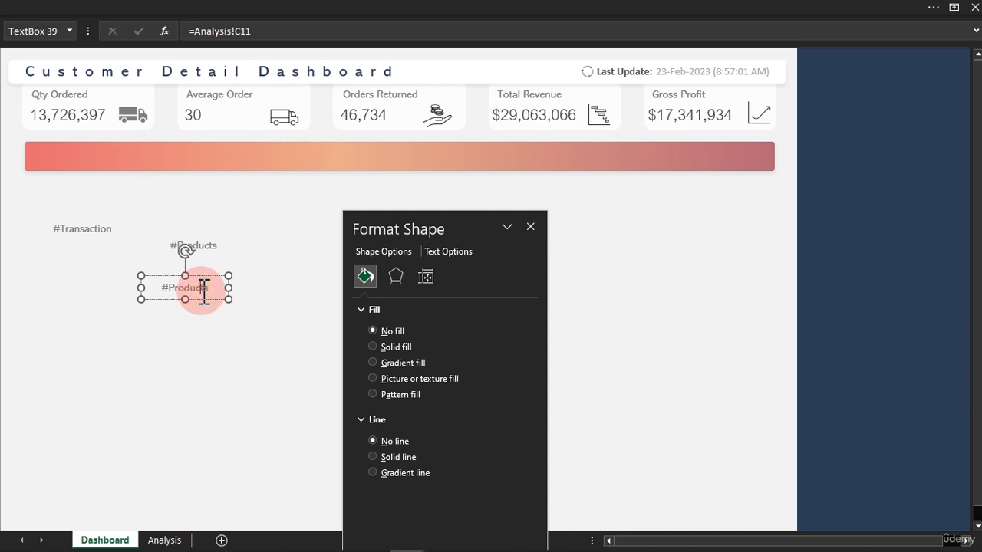
{"action": "double_click", "coordinate": [204, 292]}
{"action": "type", "text": "S"}
{"action": "type", "text": "Stores"}
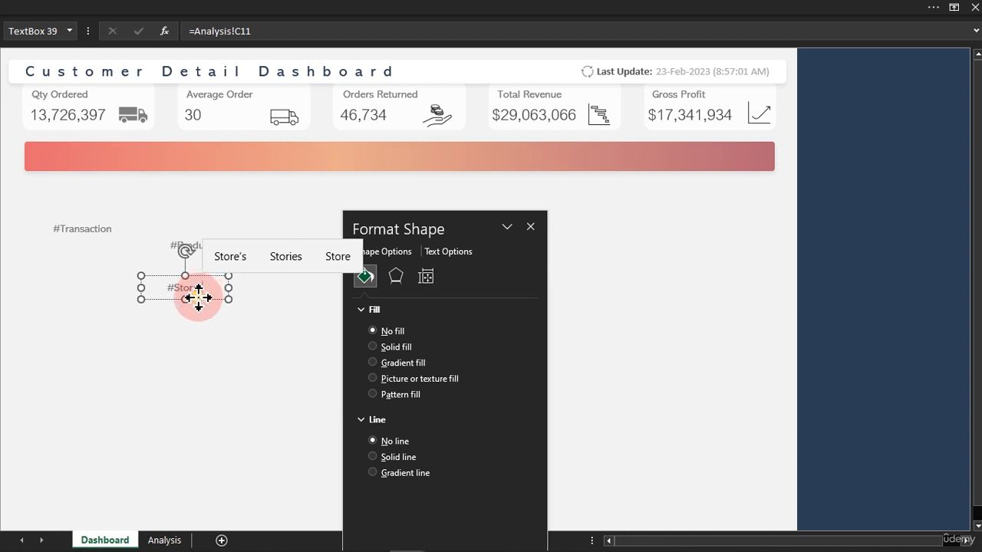
- Duplicate the #Stores label, place the copy beneath it and change its text to "#Customers"
{"action": "left_click_drag", "start_coordinate": [207, 311], "coordinate": [199, 353]}
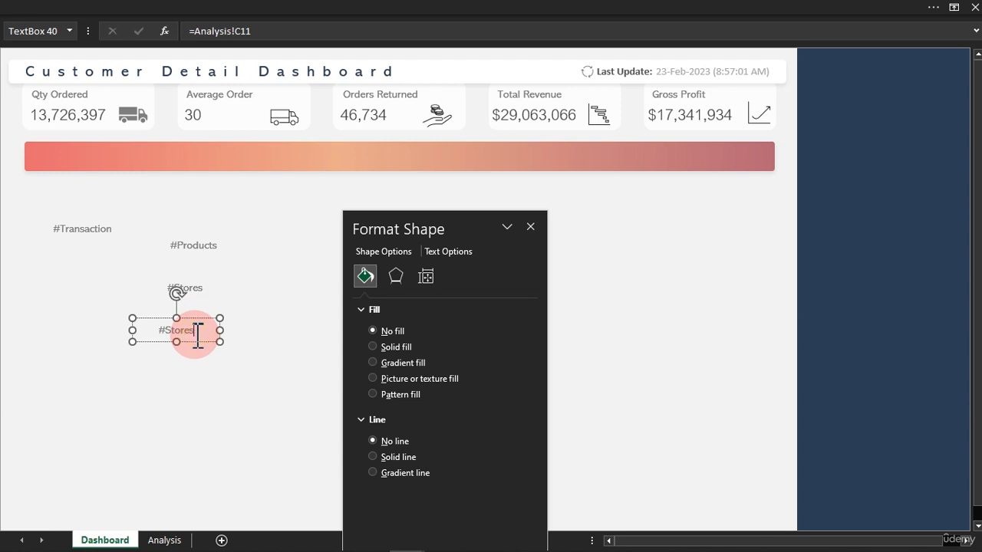
{"action": "double_click", "coordinate": [198, 336]}
{"action": "type", "text": "#Customers"}
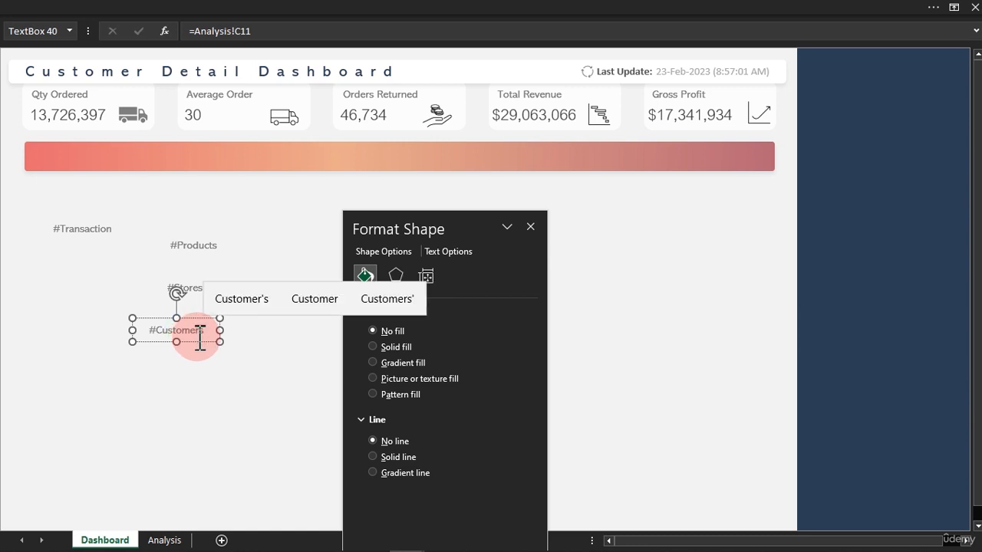
{"action": "left_click", "coordinate": [111, 271]}
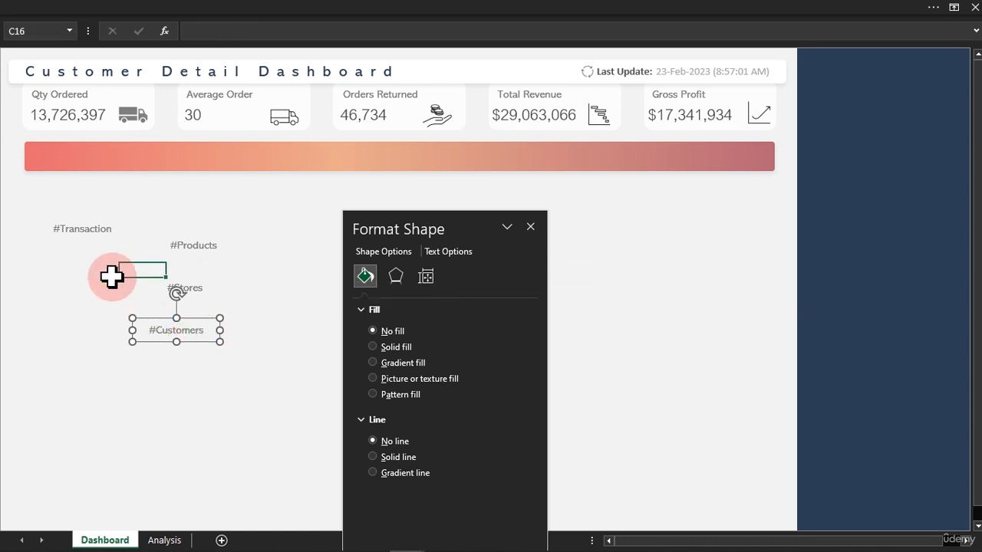
- Move the #Transaction, #Products, #Stores and #Customers labels onto the gradient banner in that order from left to right
{"action": "left_click", "coordinate": [100, 238]}
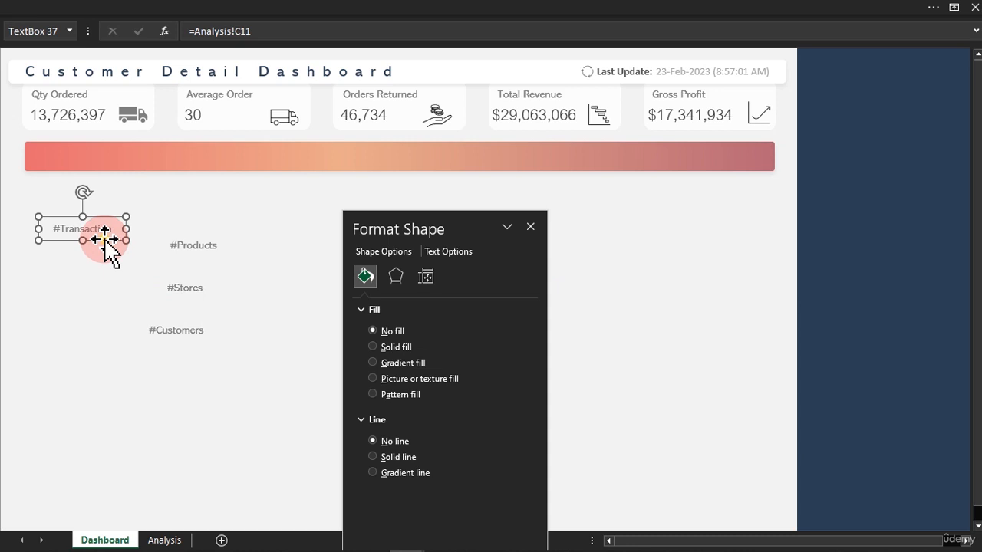
{"action": "left_click_drag", "start_coordinate": [105, 240], "coordinate": [105, 167]}
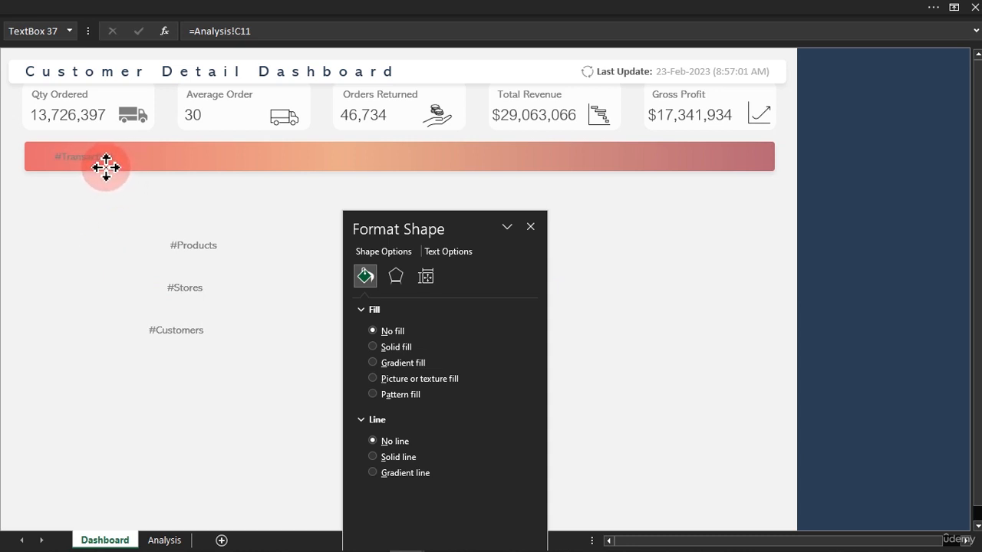
{"action": "left_click_drag", "start_coordinate": [107, 166], "coordinate": [107, 167]}
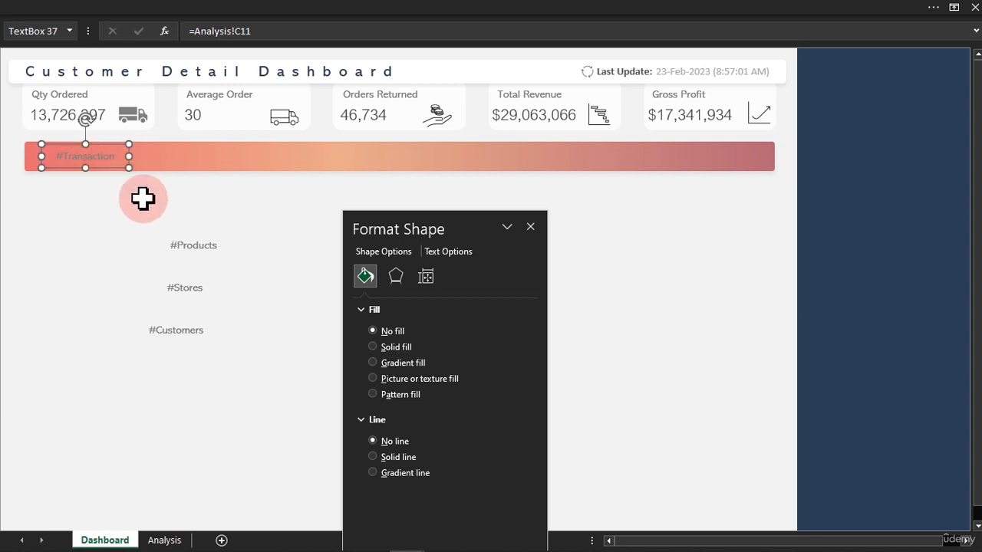
{"action": "left_click", "coordinate": [181, 248]}
{"action": "left_click_drag", "start_coordinate": [205, 262], "coordinate": [292, 167]}
{"action": "left_click", "coordinate": [192, 287]}
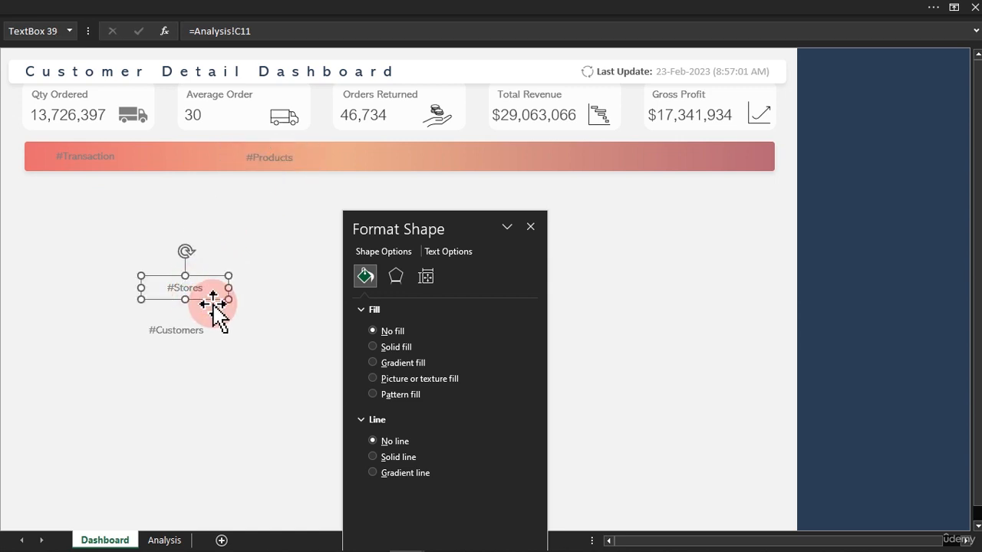
{"action": "left_click_drag", "start_coordinate": [219, 300], "coordinate": [467, 172]}
{"action": "left_click", "coordinate": [208, 333]}
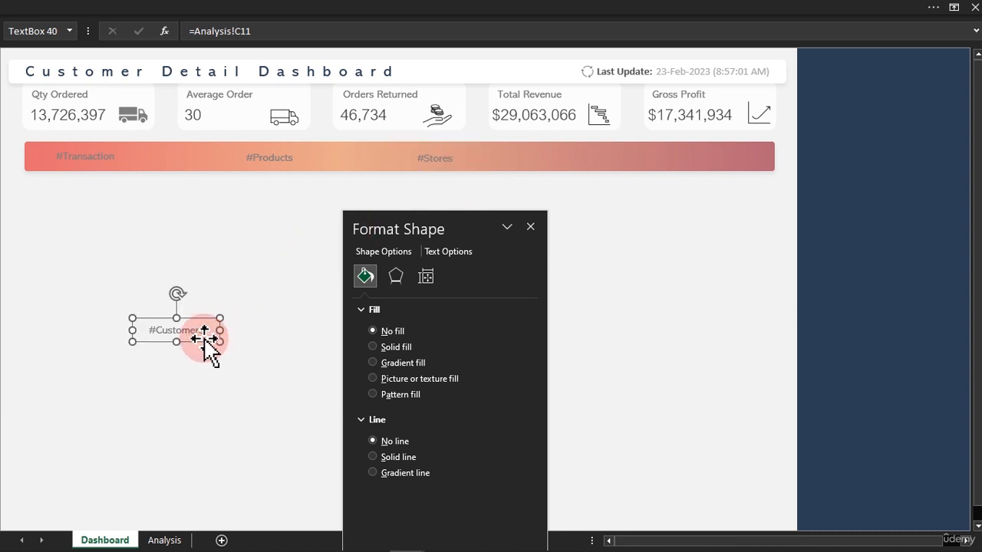
{"action": "left_click_drag", "start_coordinate": [204, 341], "coordinate": [700, 168]}
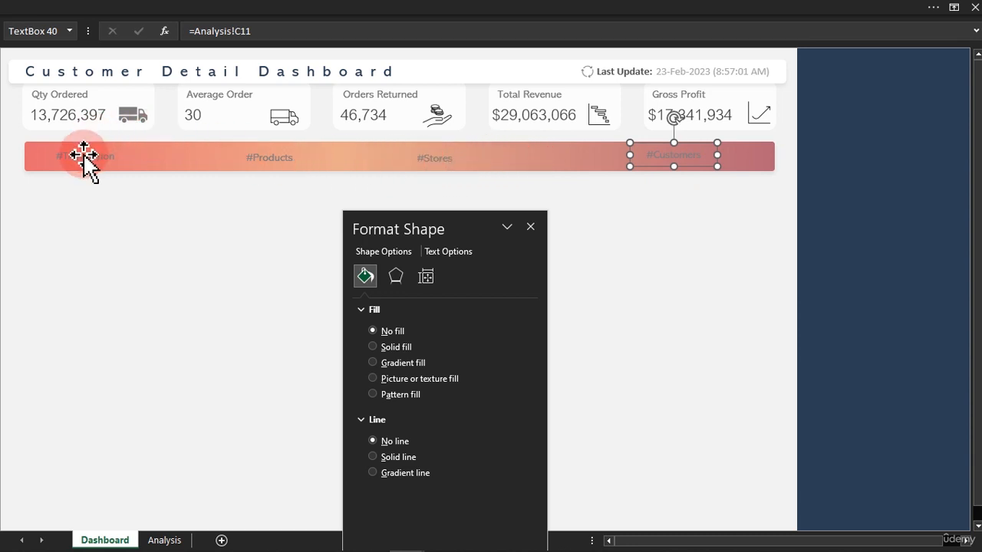
- Select the #Products, #Stores and #Customers labels together and nudge them down slightly below the level of #Transaction
{"action": "left_click", "coordinate": [288, 158], "text": "ctrl"}
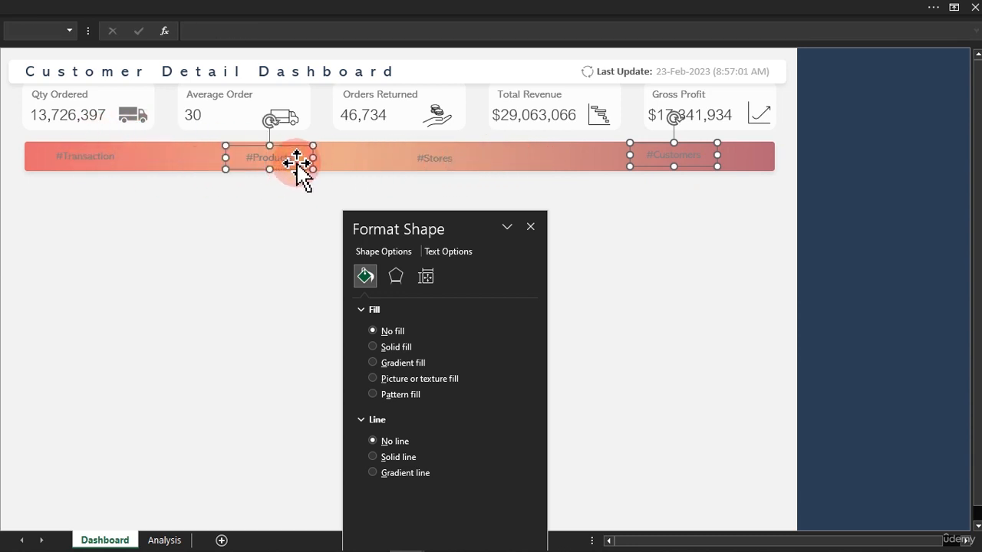
{"action": "left_click", "coordinate": [422, 159], "text": "ctrl"}
{"action": "key", "text": "Down"}
{"action": "key", "text": "Down"}
{"action": "key", "text": "Down"}
{"action": "key", "text": "Down"}
{"action": "key", "text": "Down"}
{"action": "key", "text": "Down"}
{"action": "key", "text": "Down"}
{"action": "key", "text": "Down"}
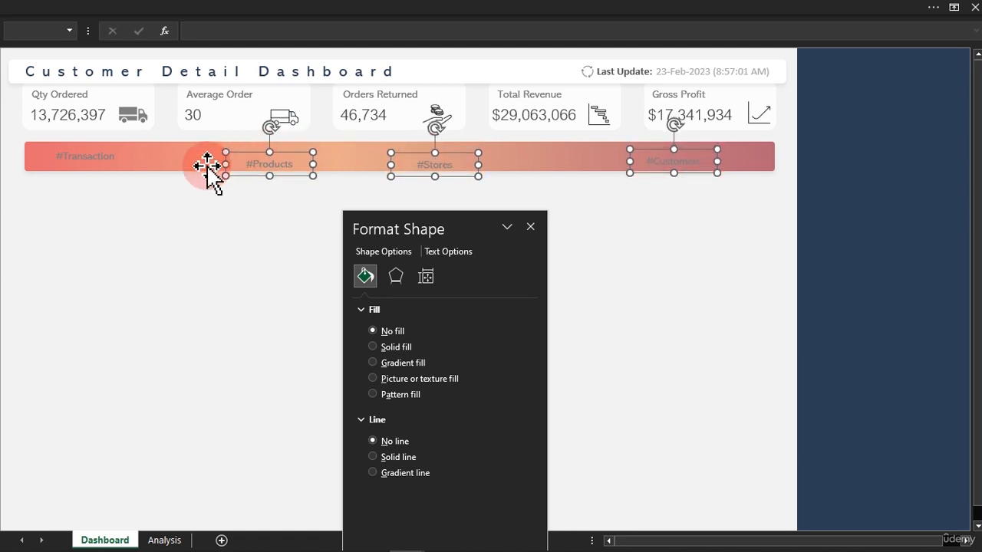
- Add #Transaction to the selection, align the four labels by their top edges and distribute them horizontally
{"action": "left_click", "coordinate": [107, 158], "text": "ctrl"}
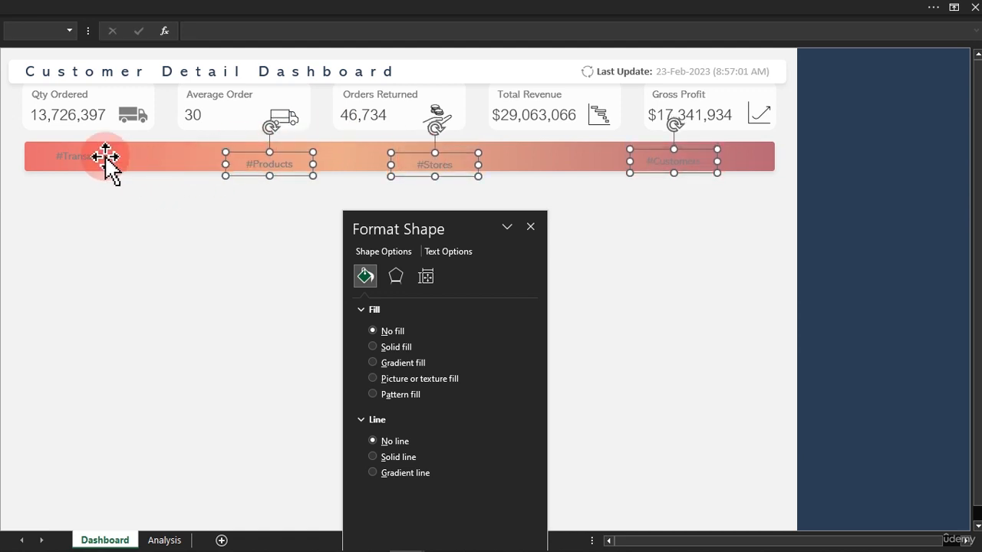
{"action": "left_click", "coordinate": [351, 10]}
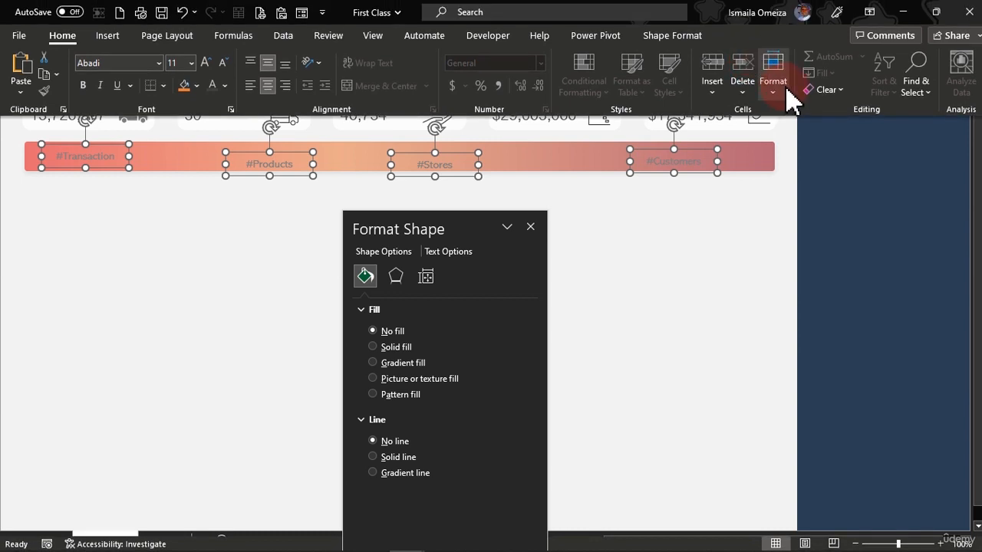
{"action": "left_click", "coordinate": [659, 37]}
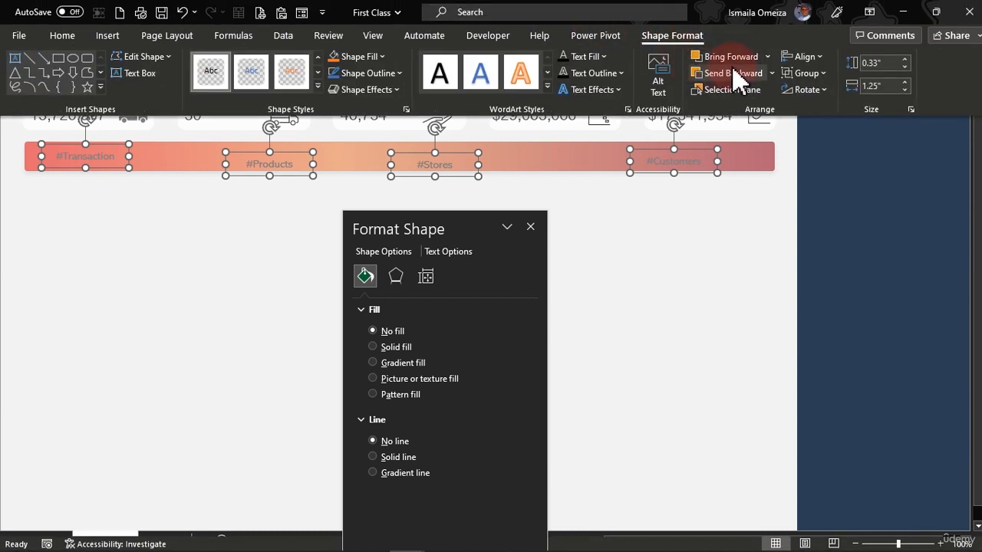
{"action": "left_click", "coordinate": [804, 59]}
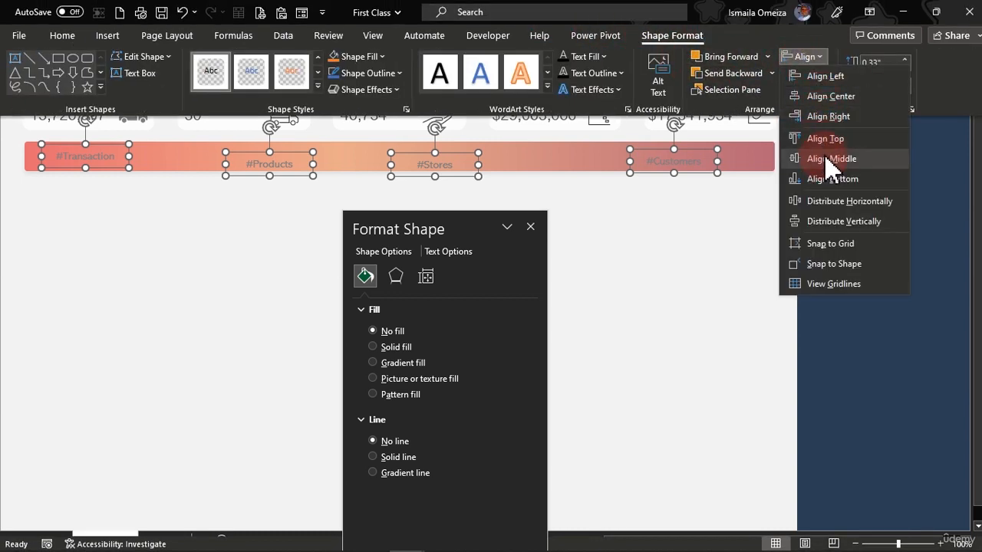
{"action": "left_click", "coordinate": [827, 139]}
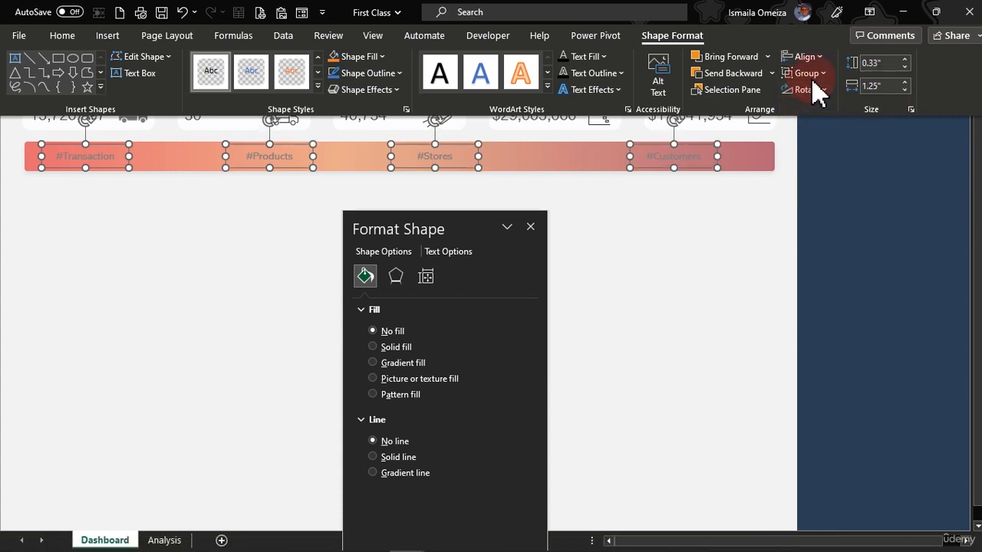
{"action": "left_click", "coordinate": [801, 58]}
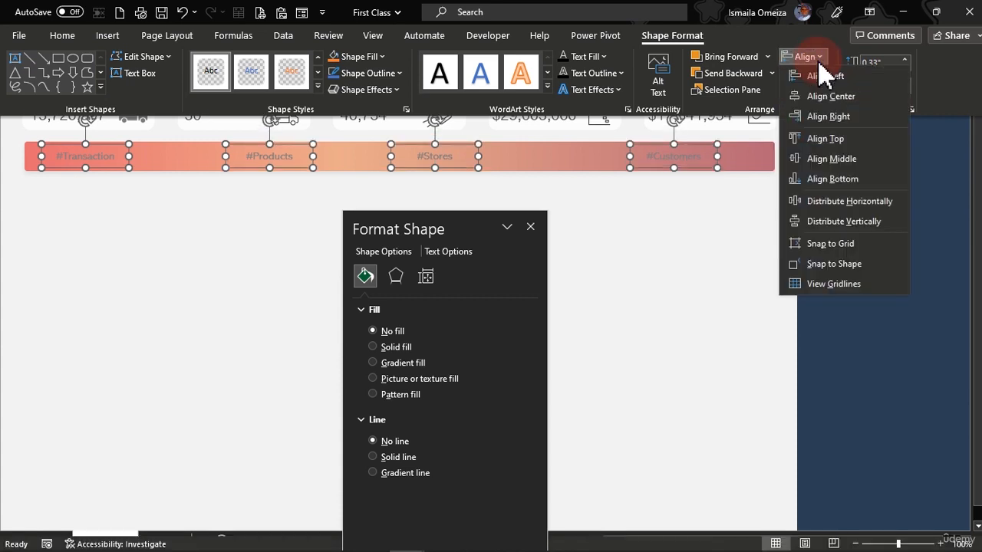
{"action": "left_click", "coordinate": [843, 202]}
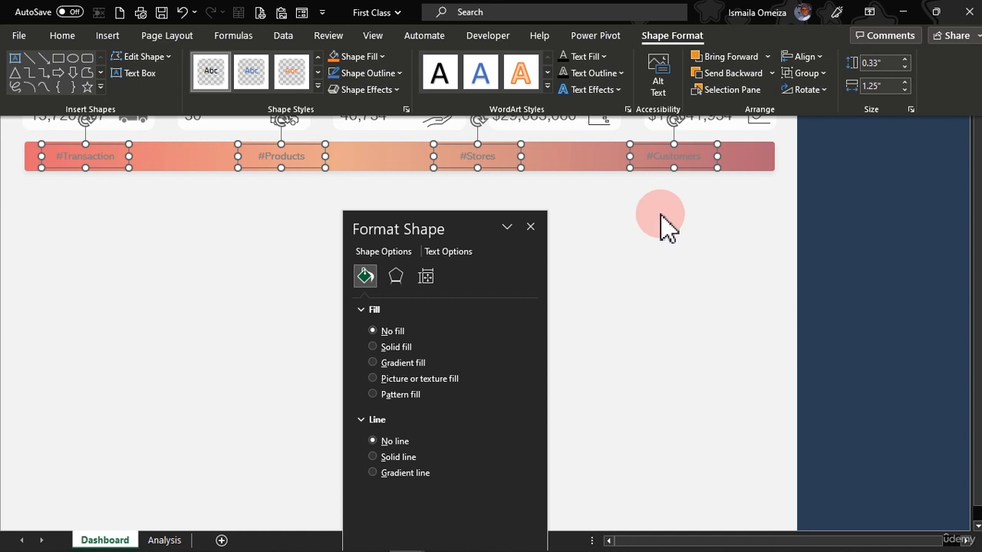
- Nudge the four selected banner labels together five increments to the left
{"action": "key", "text": "ctrl+shift+F1"}
{"action": "key", "text": "Left"}
{"action": "key", "text": "Left"}
{"action": "key", "text": "Left"}
{"action": "key", "text": "Left"}
{"action": "key", "text": "Left"}
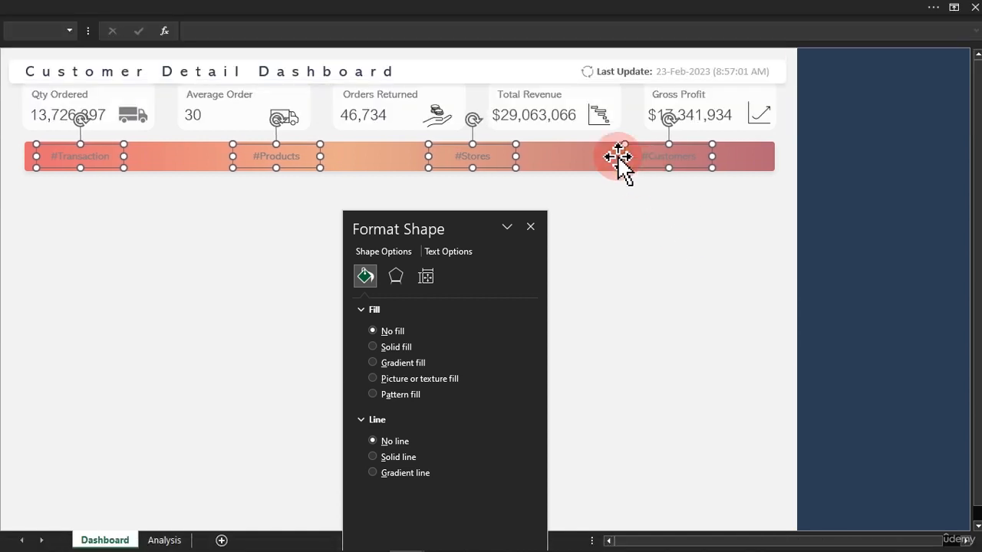
- Set the text fill of the four selected banner labels to white
{"action": "left_click", "coordinate": [403, 7]}
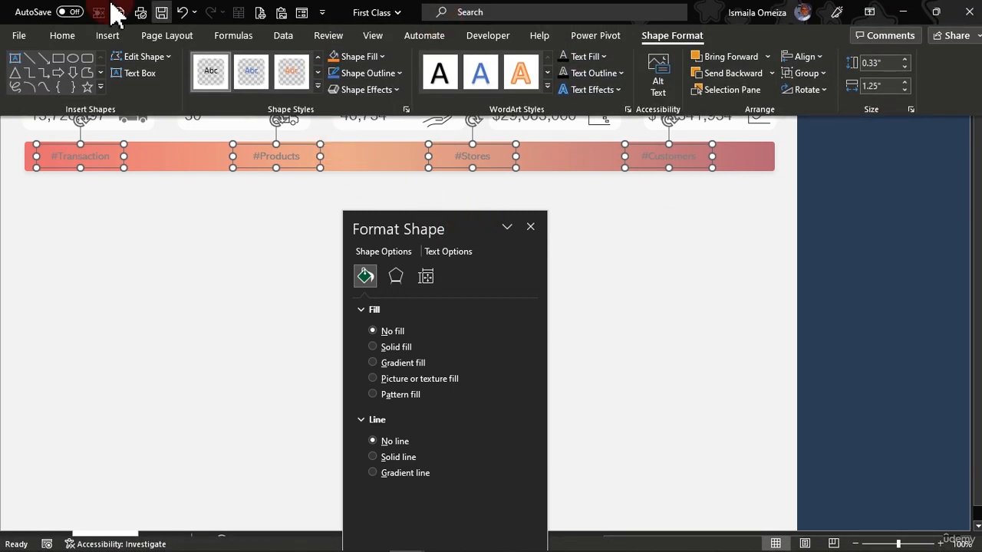
{"action": "left_click", "coordinate": [66, 36]}
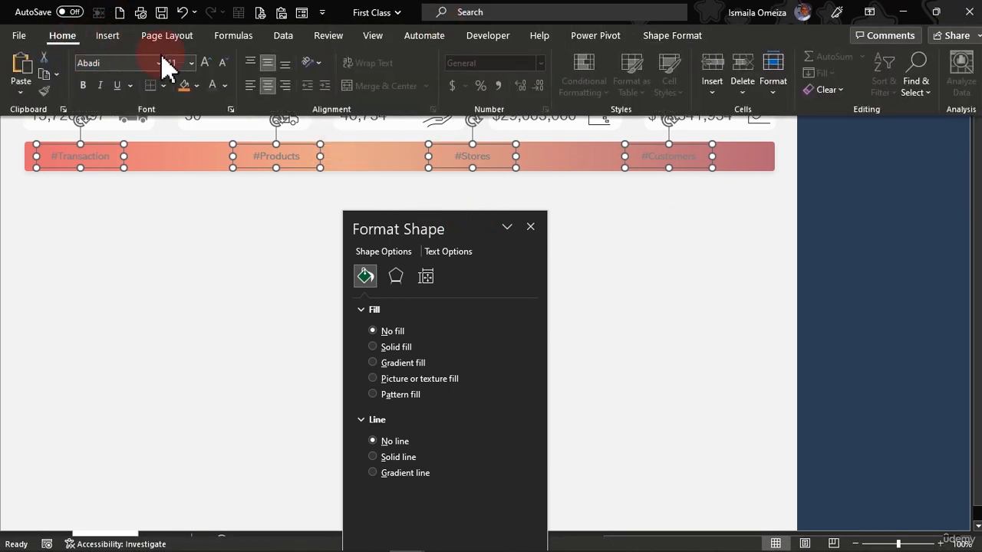
{"action": "left_click", "coordinate": [225, 85]}
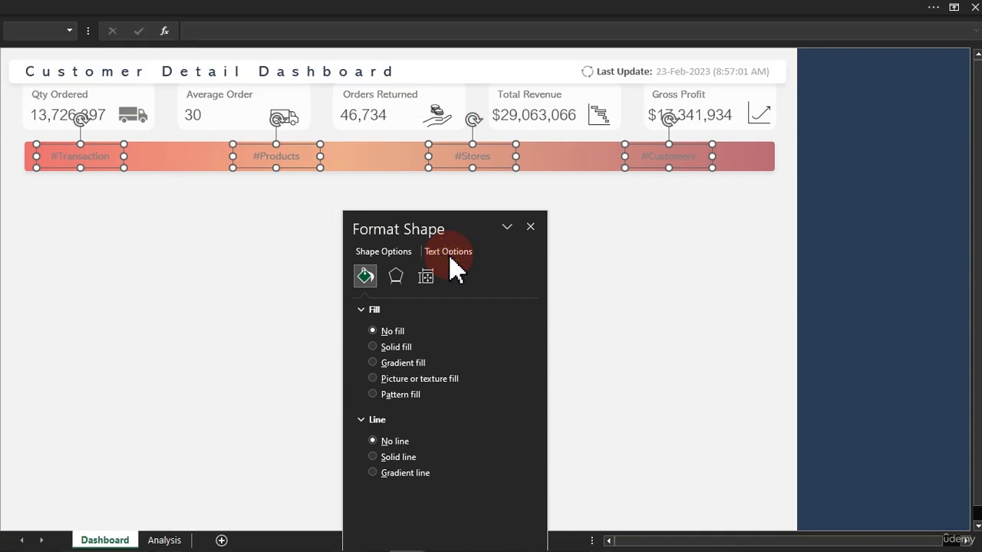
{"action": "left_click", "coordinate": [449, 253]}
{"action": "left_click", "coordinate": [525, 422]}
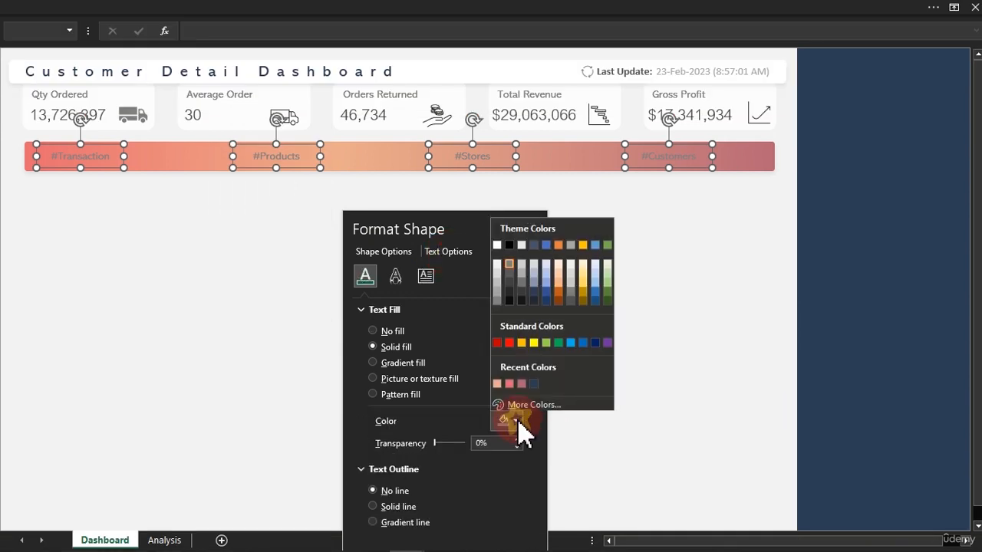
{"action": "left_click", "coordinate": [497, 244]}
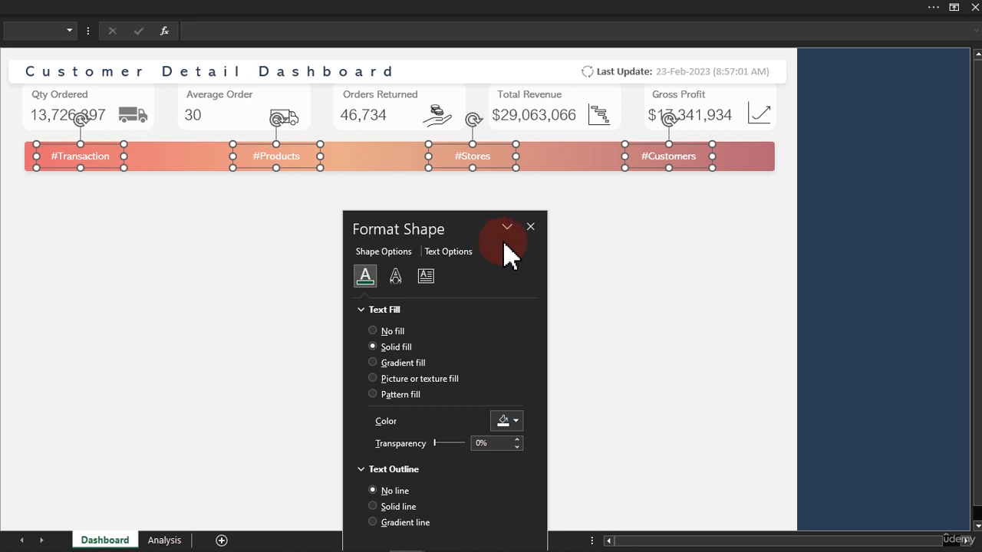
- Duplicate the four banner labels just right of the originals, then nudge the #Products copy nine increments to the left
{"action": "left_click_drag", "start_coordinate": [281, 158], "coordinate": [356, 172]}
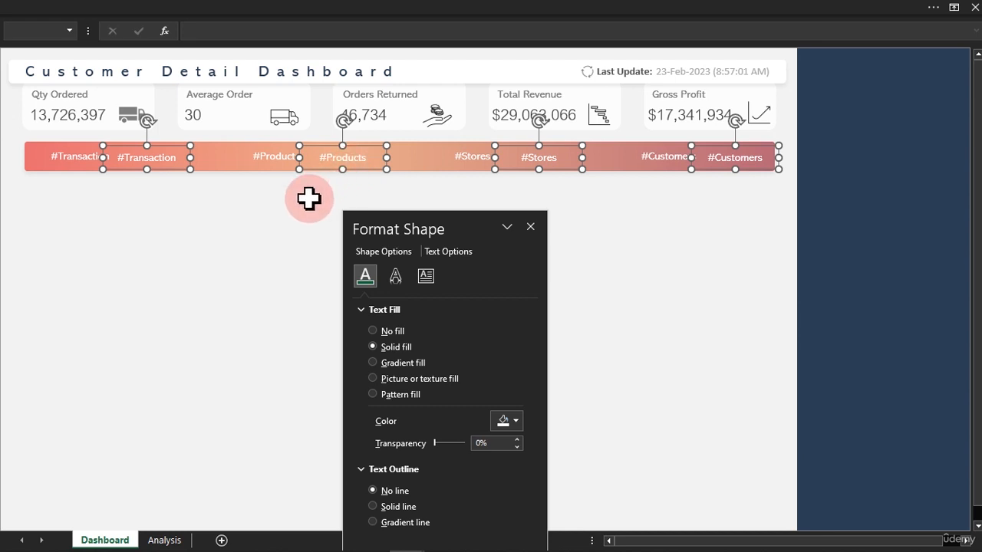
{"action": "left_click", "coordinate": [308, 199]}
{"action": "left_click", "coordinate": [336, 160]}
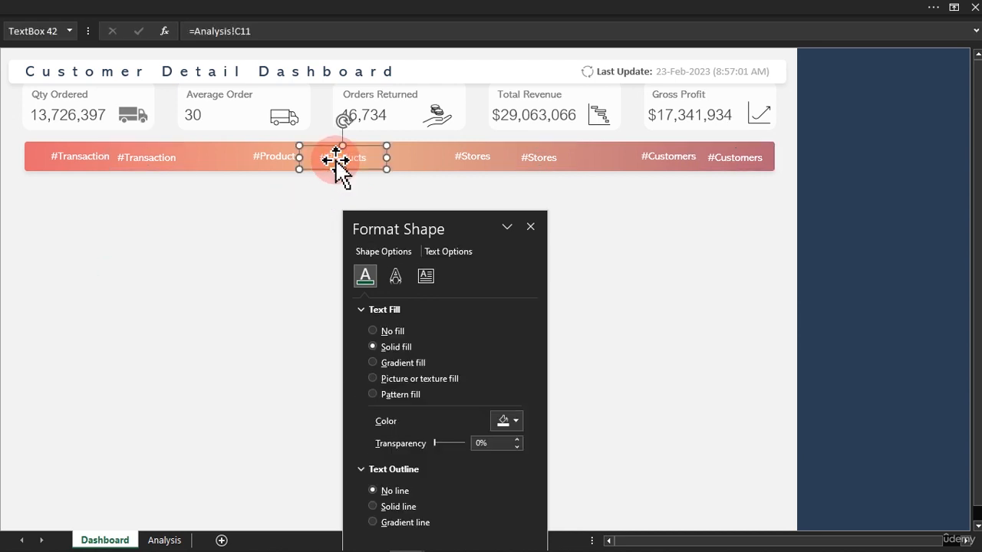
{"action": "key", "text": "Left"}
{"action": "key", "text": "Left"}
{"action": "key", "text": "Left"}
{"action": "key", "text": "Left"}
{"action": "key", "text": "Left"}
{"action": "key", "text": "Left"}
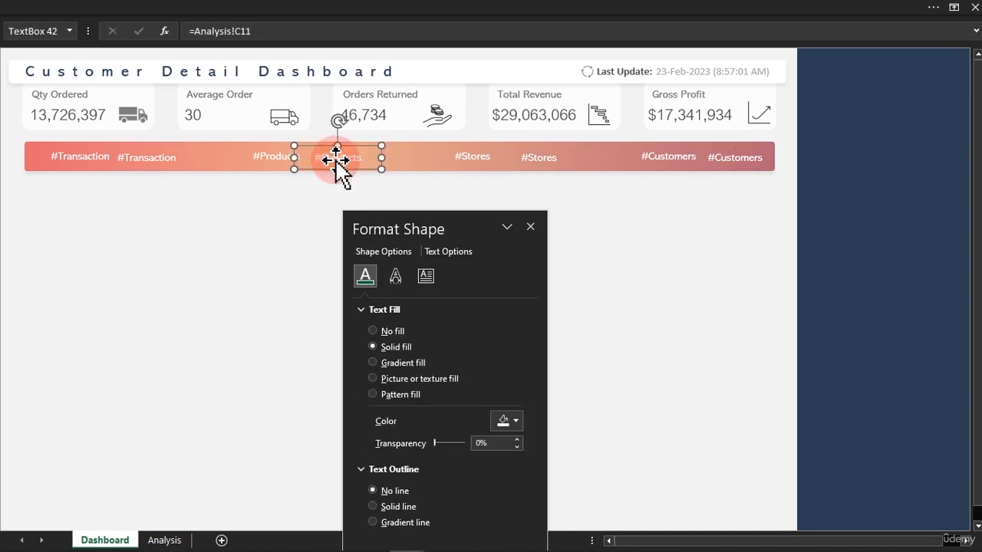
{"action": "key", "text": "Left"}
{"action": "key", "text": "Left"}
{"action": "key", "text": "Left"}
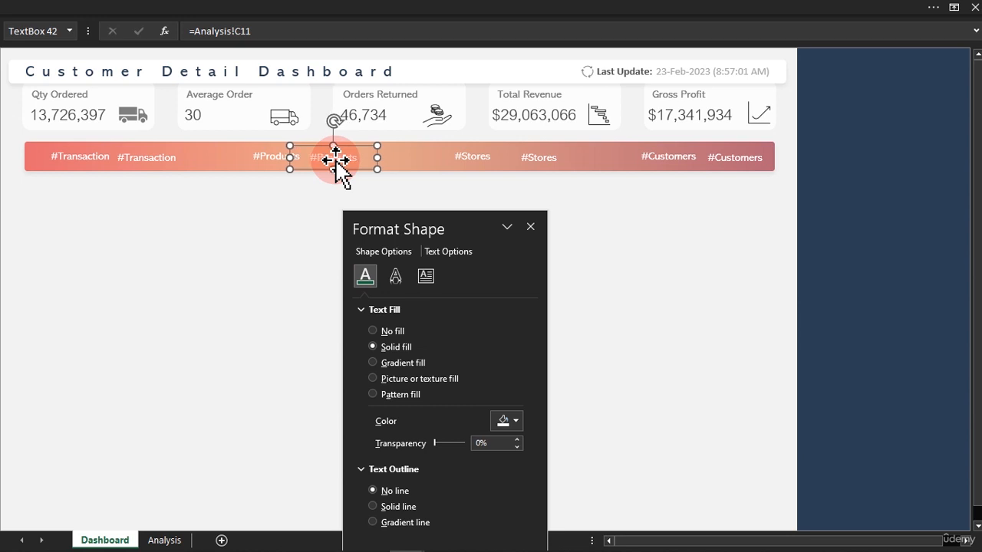
- Nudge the #Stores copy twenty increments to the left, then deselect it and close the shape formatting pane
{"action": "left_click", "coordinate": [539, 159]}
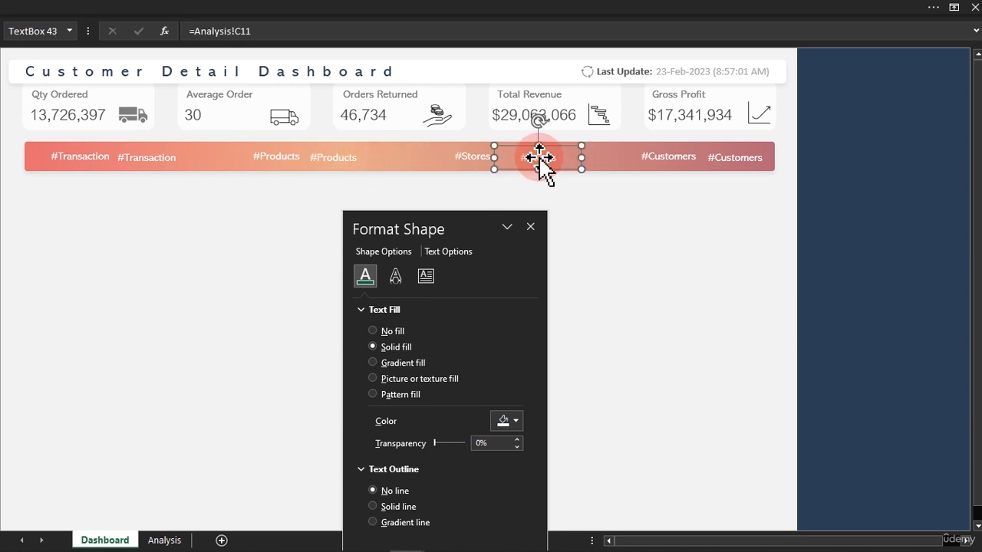
{"action": "key", "text": "Left"}
{"action": "key", "text": "Left"}
{"action": "key", "text": "Left"}
{"action": "key", "text": "Left"}
{"action": "key", "text": "Left"}
{"action": "key", "text": "Left"}
{"action": "key", "text": "Left"}
{"action": "key", "text": "Left"}
{"action": "key", "text": "Left"}
{"action": "key", "text": "Left"}
{"action": "key", "text": "Left"}
{"action": "key", "text": "Left"}
{"action": "key", "text": "Left"}
{"action": "key", "text": "Left"}
{"action": "key", "text": "Left"}
{"action": "key", "text": "Left"}
{"action": "key", "text": "Left"}
{"action": "key", "text": "Left"}
{"action": "key", "text": "Left"}
{"action": "key", "text": "Left"}
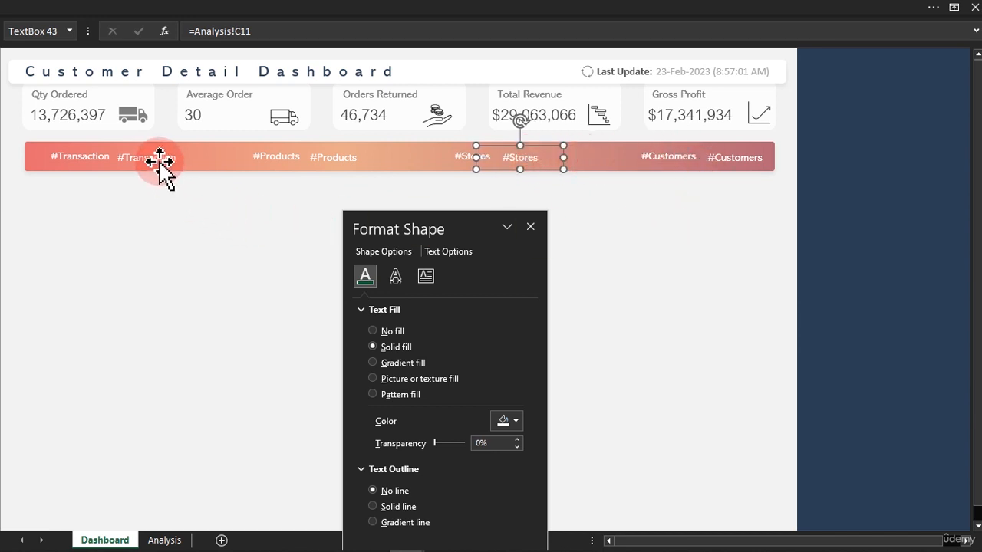
{"action": "left_click", "coordinate": [222, 212]}
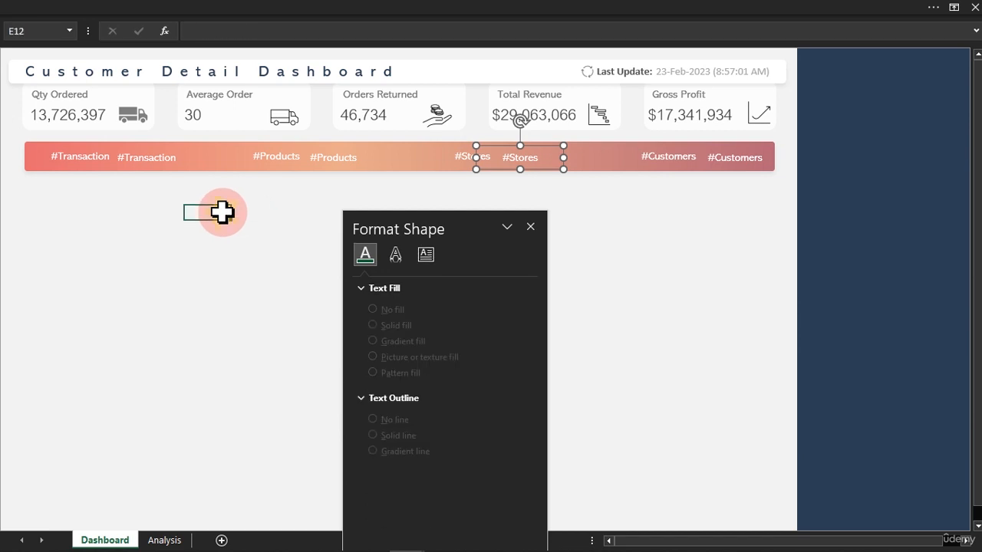
{"action": "left_click", "coordinate": [530, 227]}
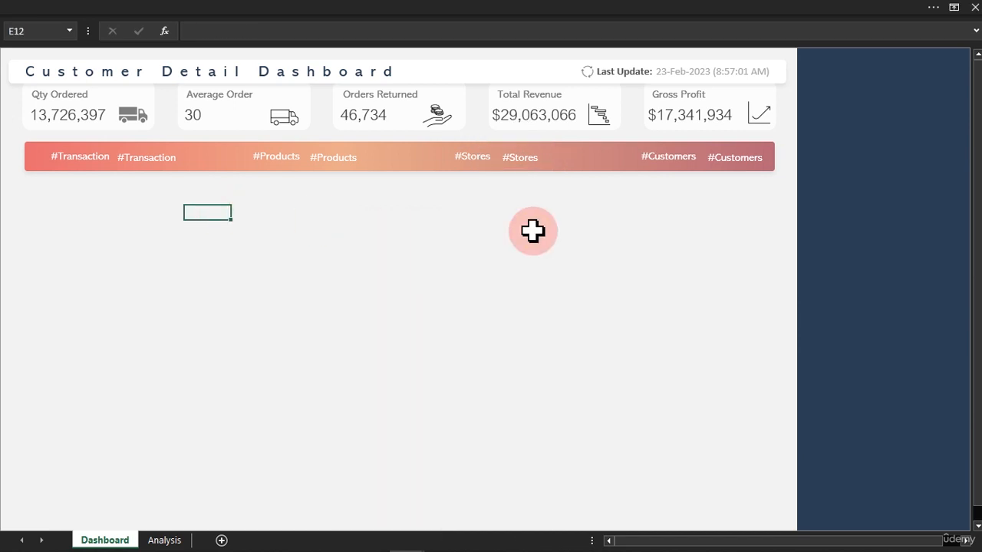
- Copy the Date Last Refreshed PivotTable on the Analysis sheet and paste it at cell F16
{"action": "left_click", "coordinate": [165, 540]}
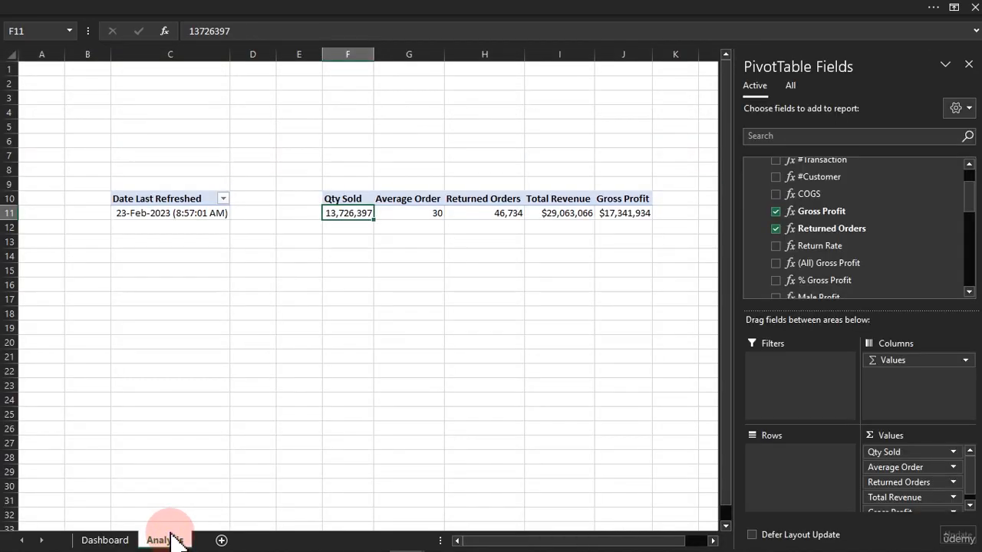
{"action": "left_click", "coordinate": [151, 201]}
{"action": "left_click_drag", "start_coordinate": [178, 215], "coordinate": [179, 215]}
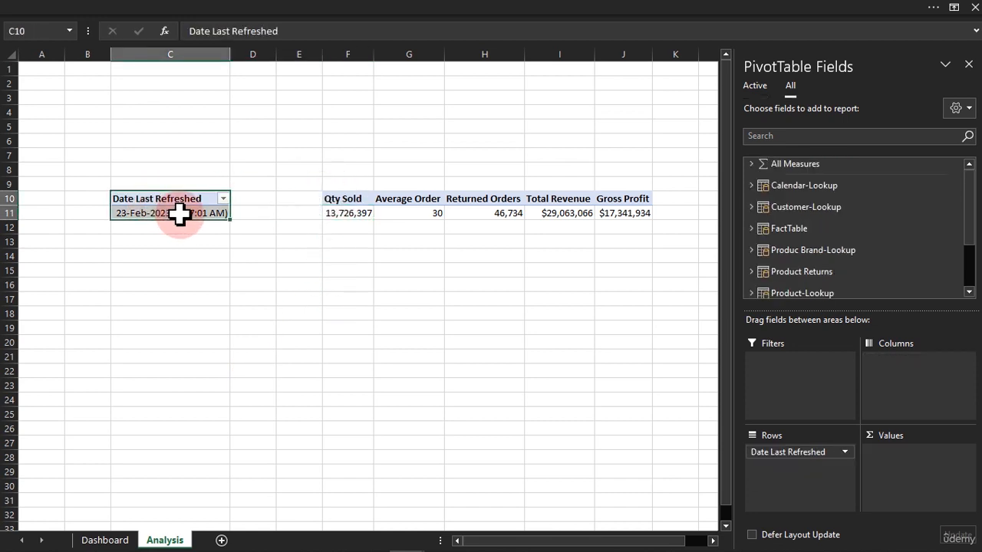
{"action": "key", "text": "ctrl+c"}
{"action": "left_click", "coordinate": [355, 284]}
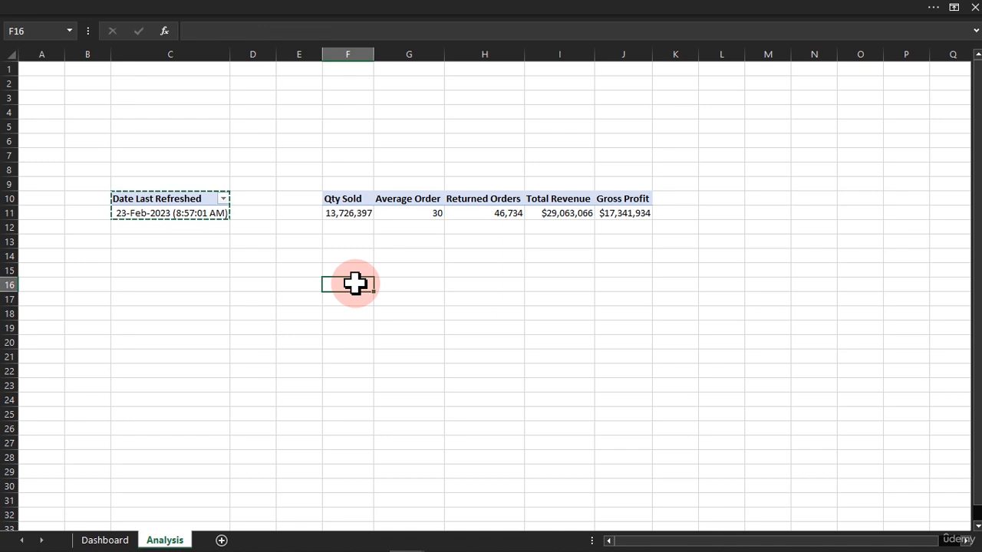
{"action": "key", "text": "ctrl+v"}
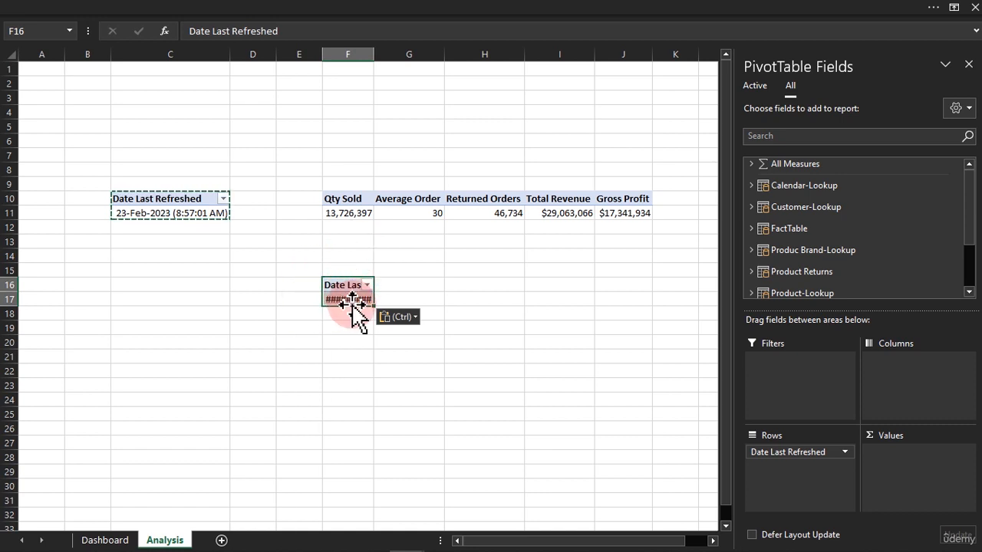
- Compare the Dashboard's banner labels with the KPI PivotTable in row 10 of the Analysis sheet
{"action": "left_click", "coordinate": [100, 538]}
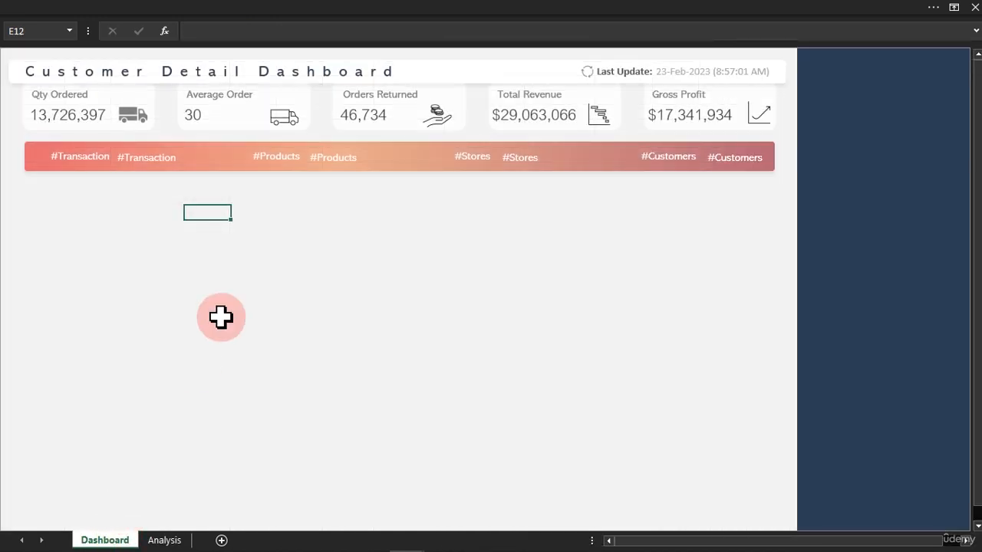
{"action": "left_click", "coordinate": [187, 540]}
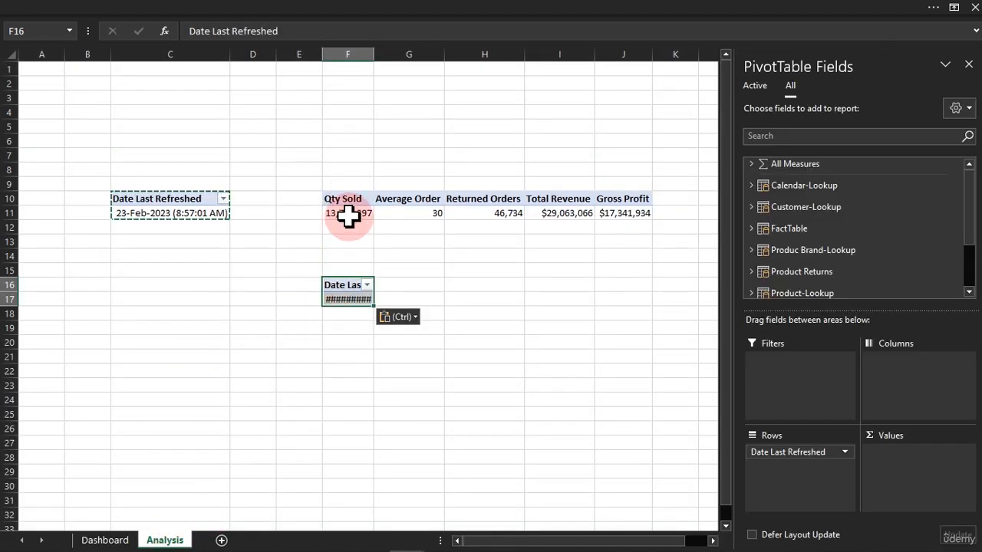
{"action": "mouse_move", "coordinate": [348, 218]}
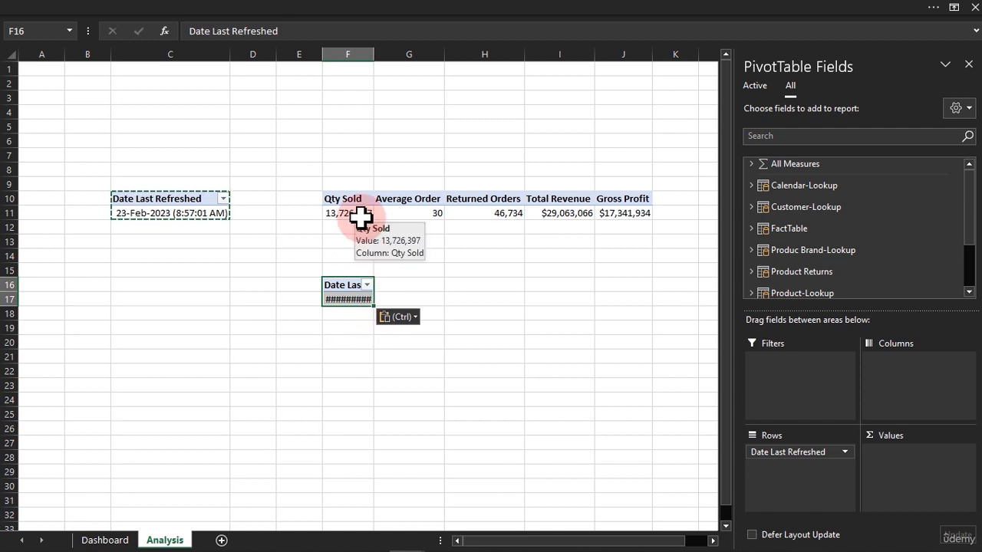
{"action": "left_click", "coordinate": [349, 263]}
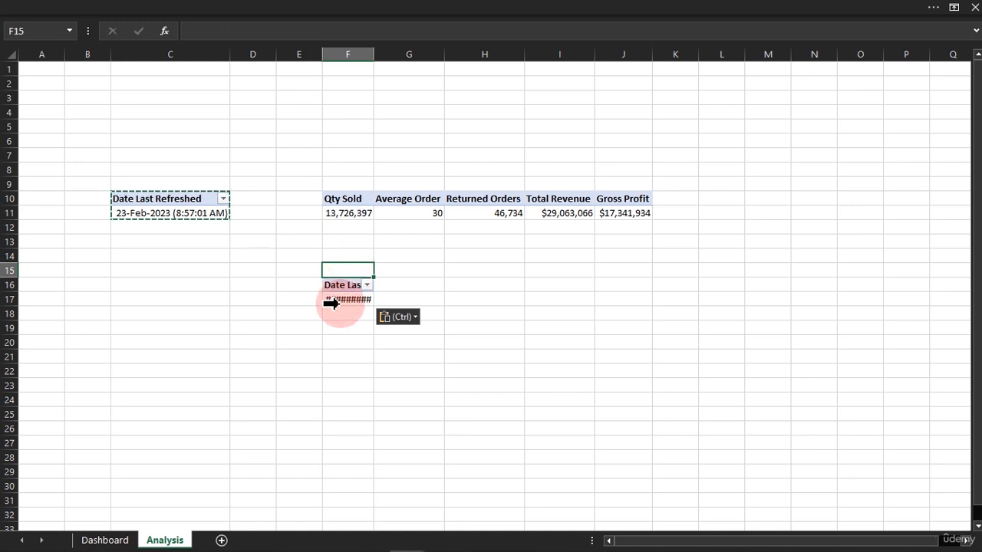
{"action": "left_click", "coordinate": [102, 540]}
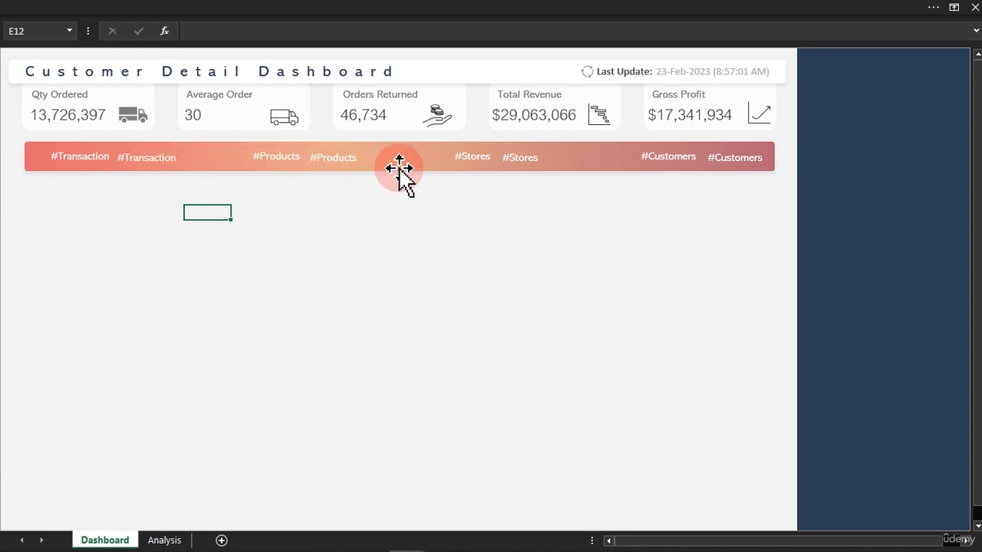
{"action": "left_click", "coordinate": [166, 539]}
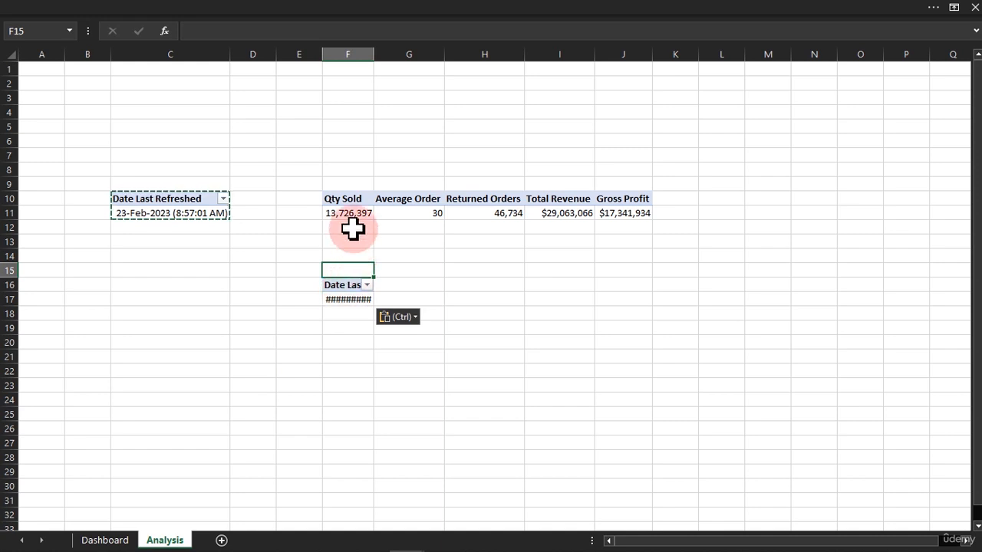
{"action": "left_click", "coordinate": [781, 200]}
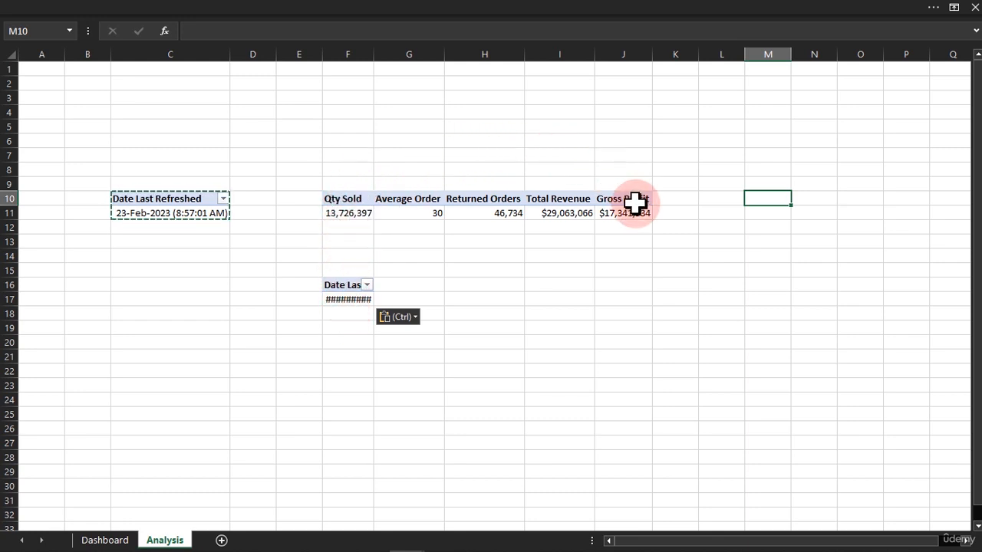
{"action": "mouse_move", "coordinate": [635, 204]}
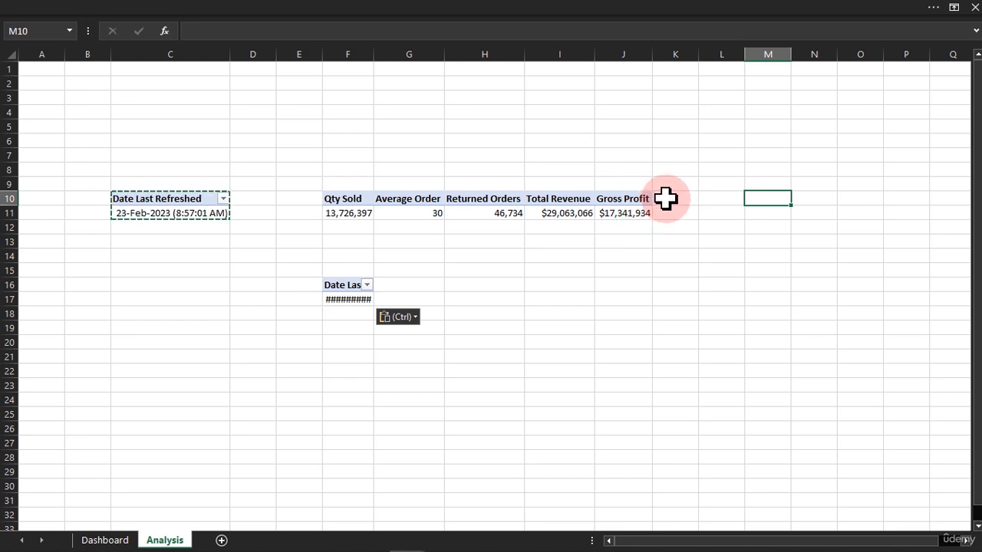
{"action": "left_click", "coordinate": [631, 212]}
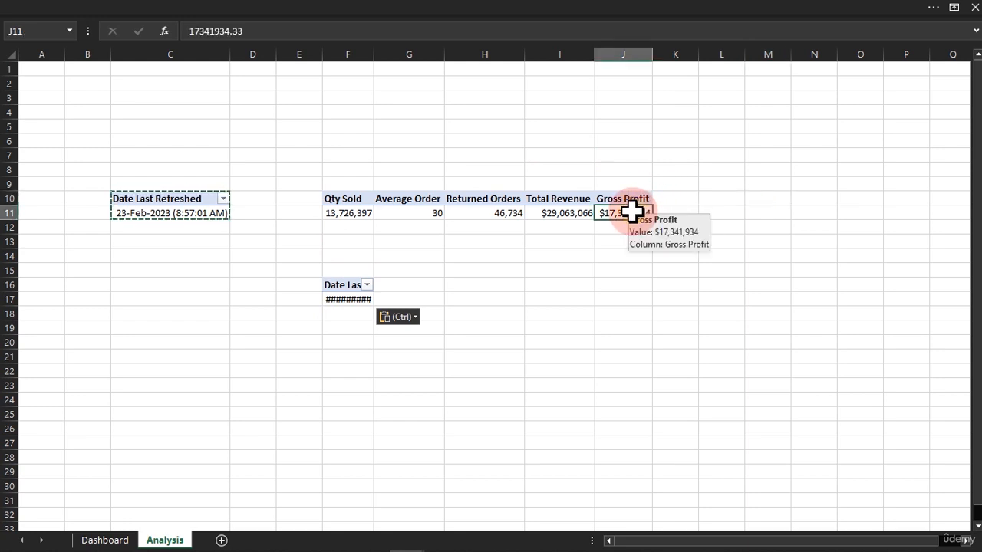
{"action": "left_click", "coordinate": [610, 241]}
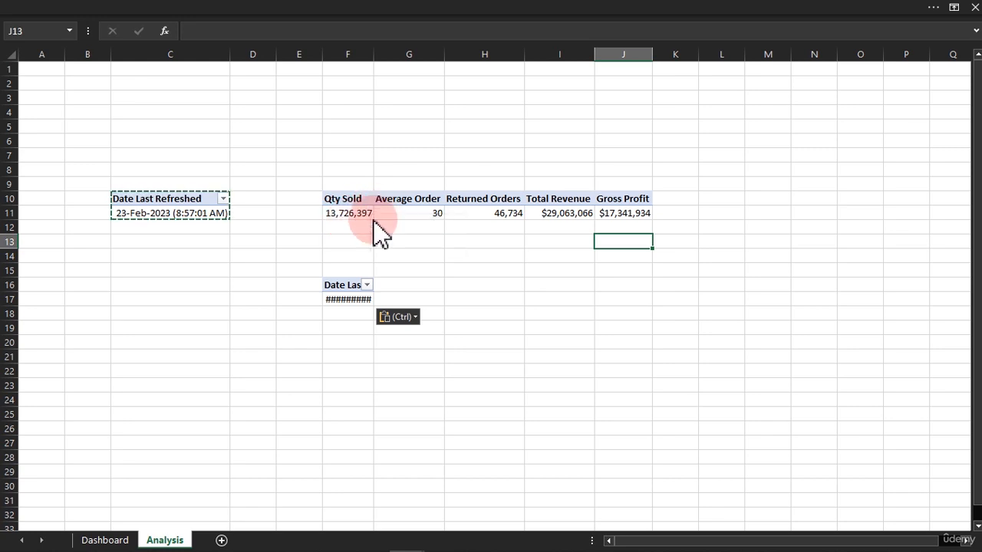
- Remove the Date Last Refreshed field from the rows of the PivotTable pasted at F16
{"action": "left_click", "coordinate": [353, 298]}
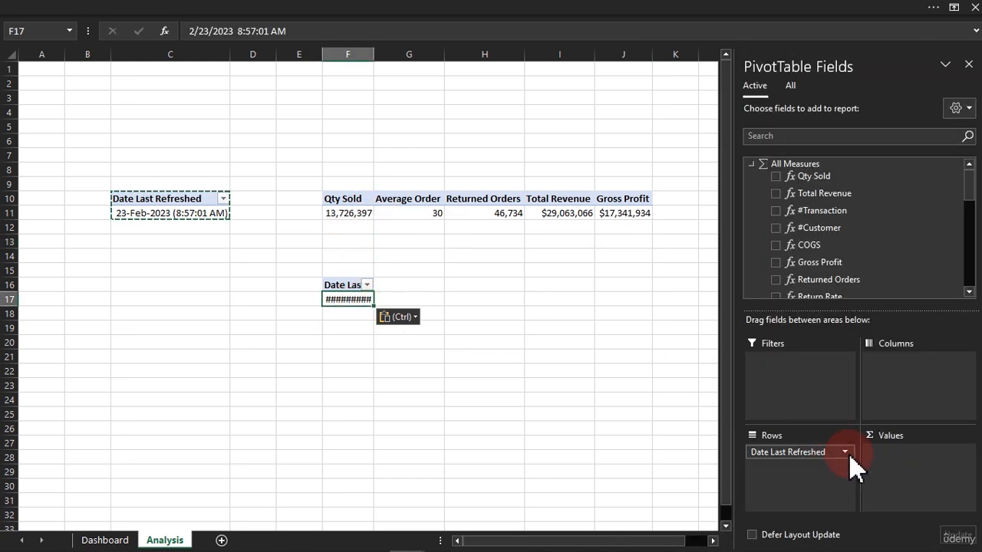
{"action": "left_click_drag", "start_coordinate": [850, 452], "coordinate": [504, 416]}
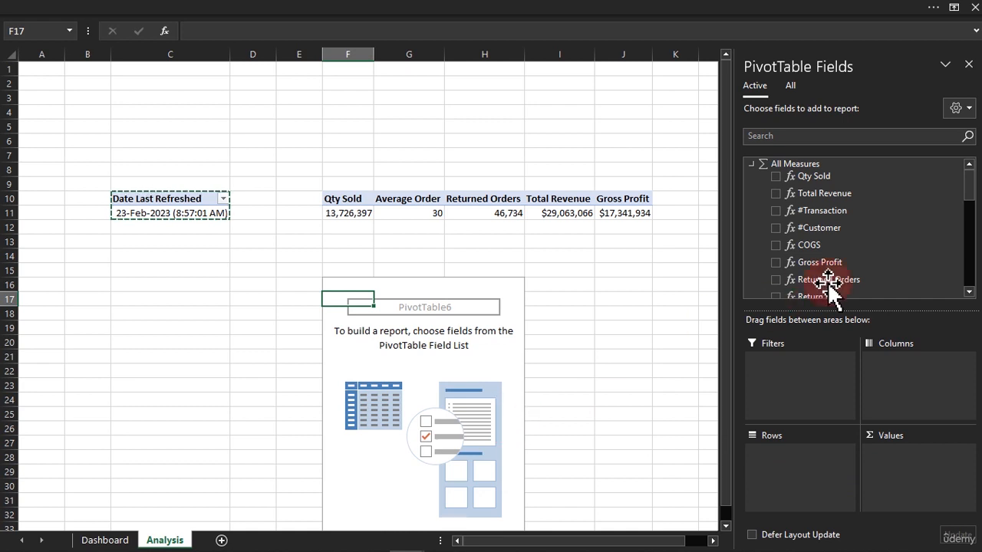
{"action": "left_click_drag", "start_coordinate": [867, 244], "coordinate": [407, 338]}
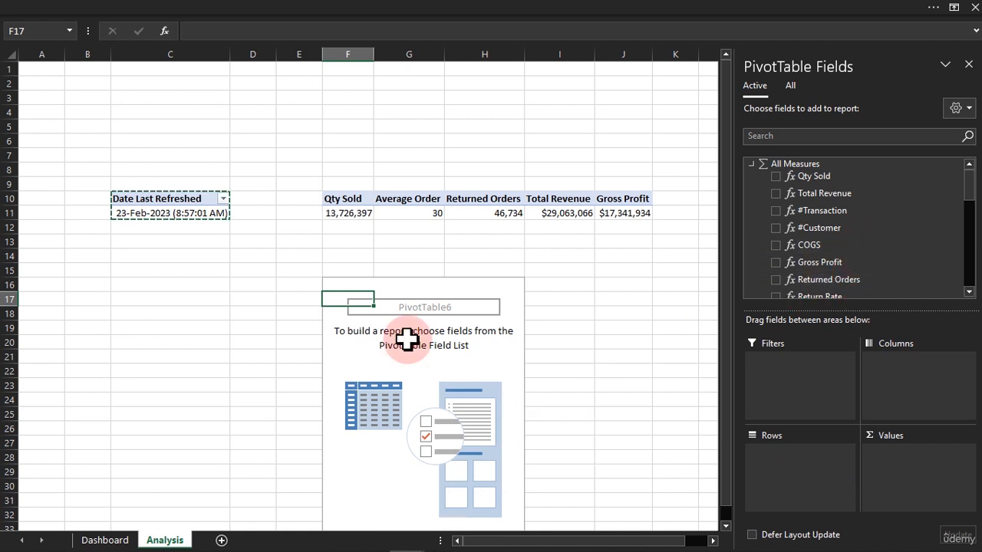
- Add the #Transaction and #Products measures as values of the empty PivotTable on the Analysis sheet
{"action": "left_click", "coordinate": [95, 540]}
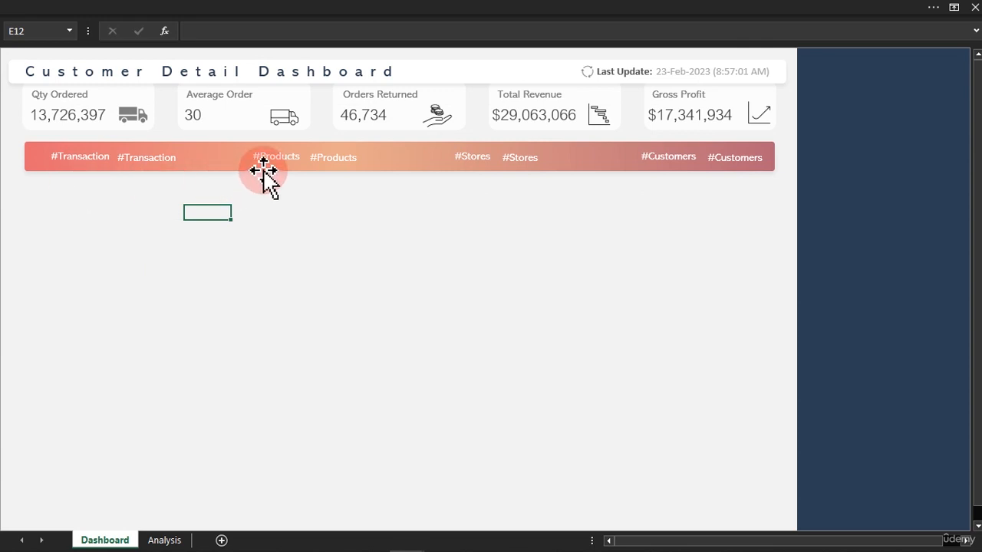
{"action": "left_click", "coordinate": [172, 540]}
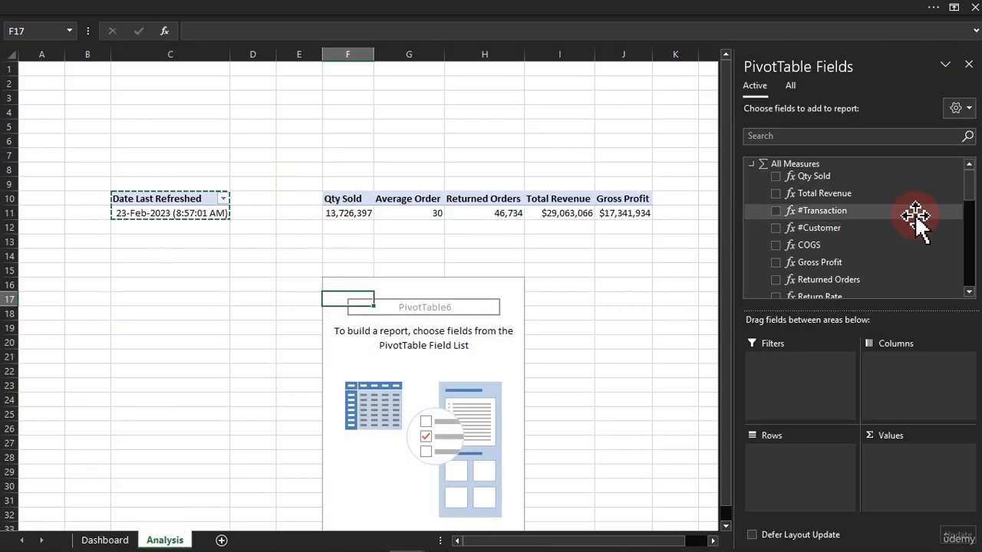
{"action": "left_click_drag", "start_coordinate": [833, 210], "coordinate": [910, 456]}
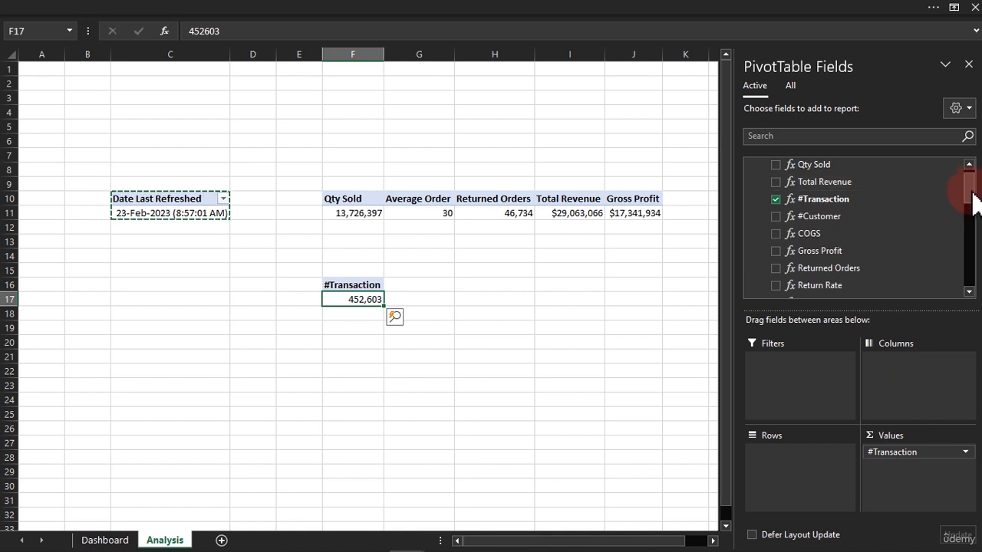
{"action": "left_click_drag", "start_coordinate": [973, 201], "coordinate": [971, 285]}
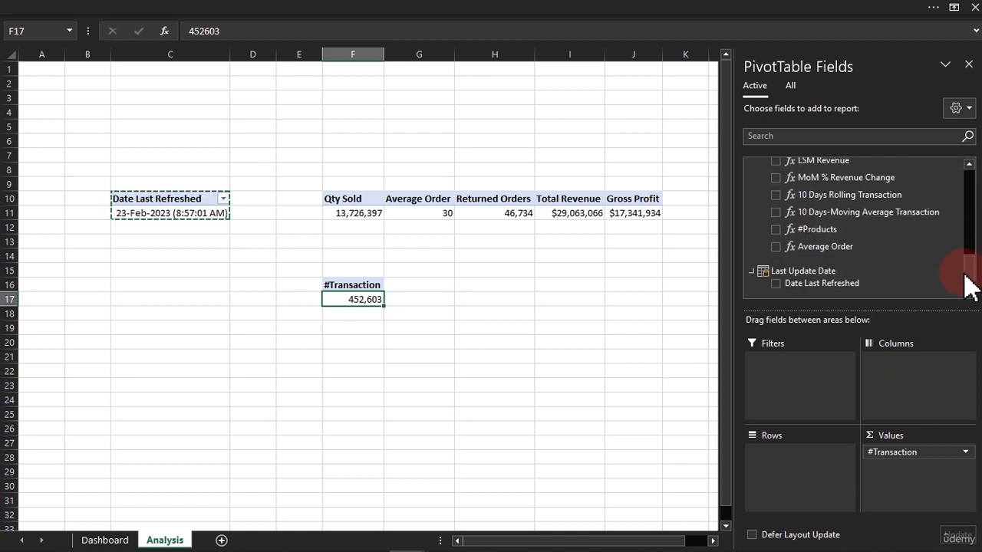
{"action": "left_click_drag", "start_coordinate": [824, 229], "coordinate": [907, 476]}
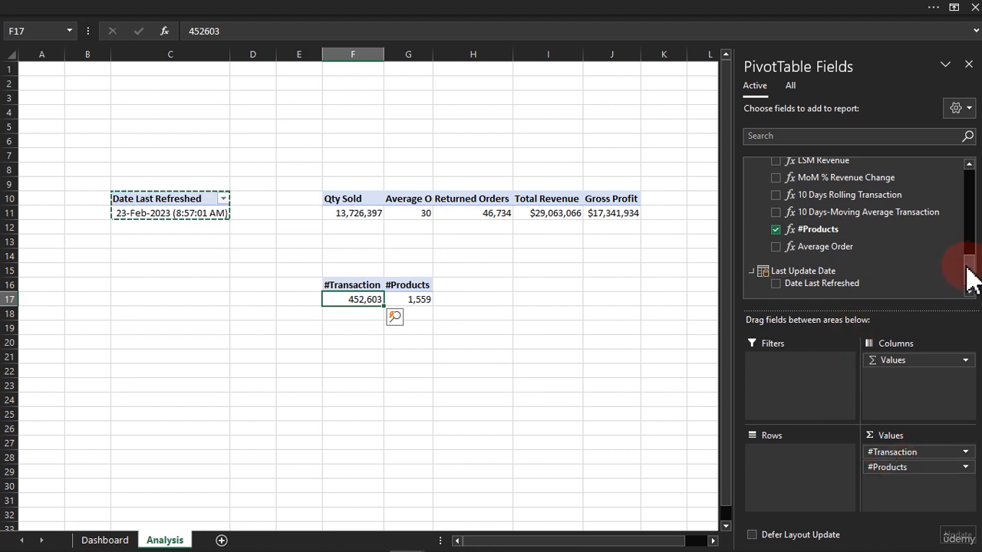
- Create a new Power Pivot measure in the All Measures table and name it #Stores
{"action": "left_click_drag", "start_coordinate": [966, 267], "coordinate": [966, 172]}
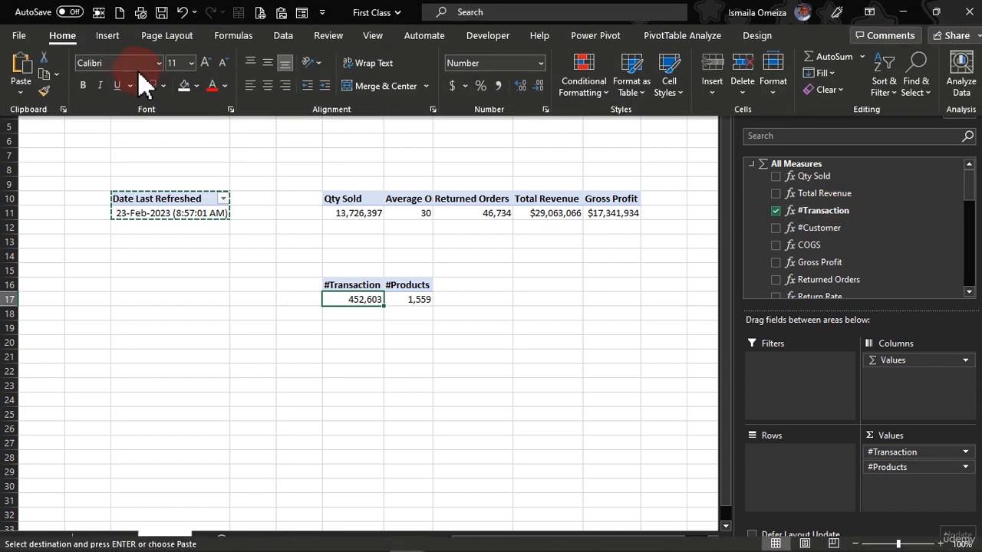
{"action": "left_click", "coordinate": [568, 42]}
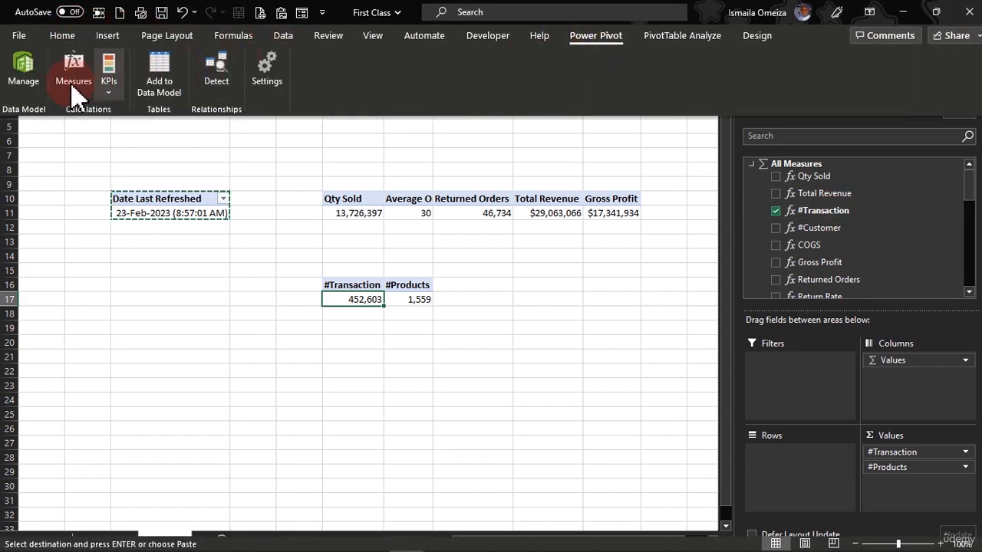
{"action": "left_click", "coordinate": [72, 90]}
{"action": "left_click", "coordinate": [99, 133]}
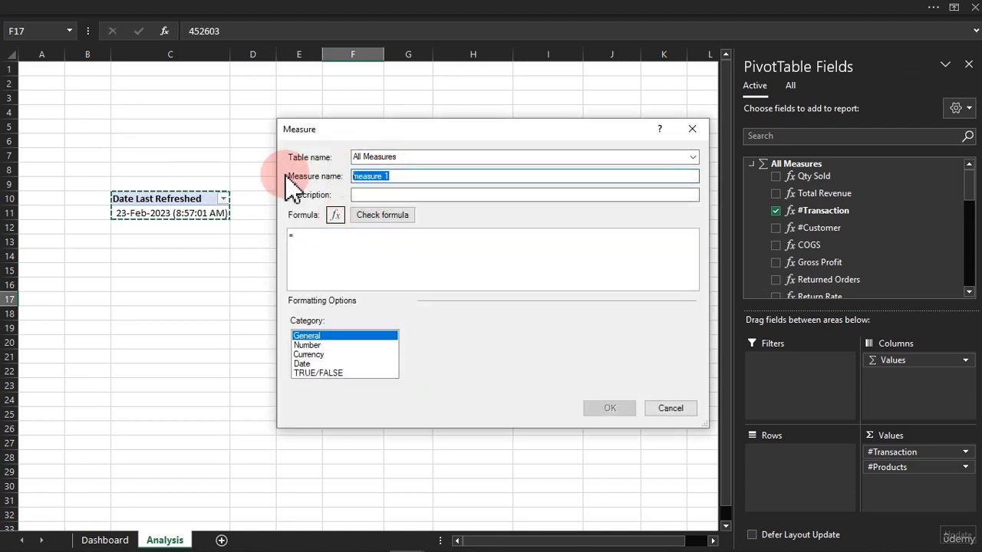
{"action": "type", "text": "#"}
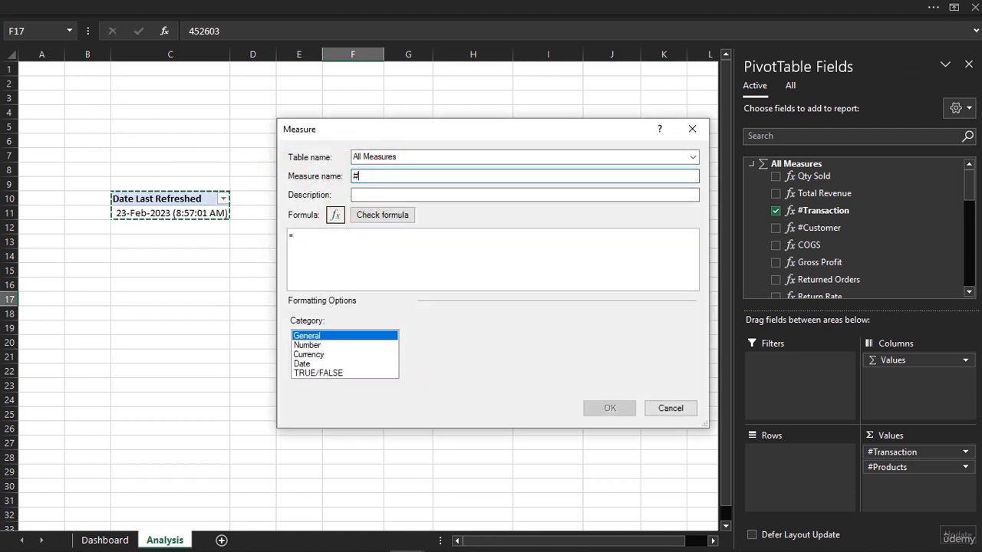
{"action": "type", "text": "Stores"}
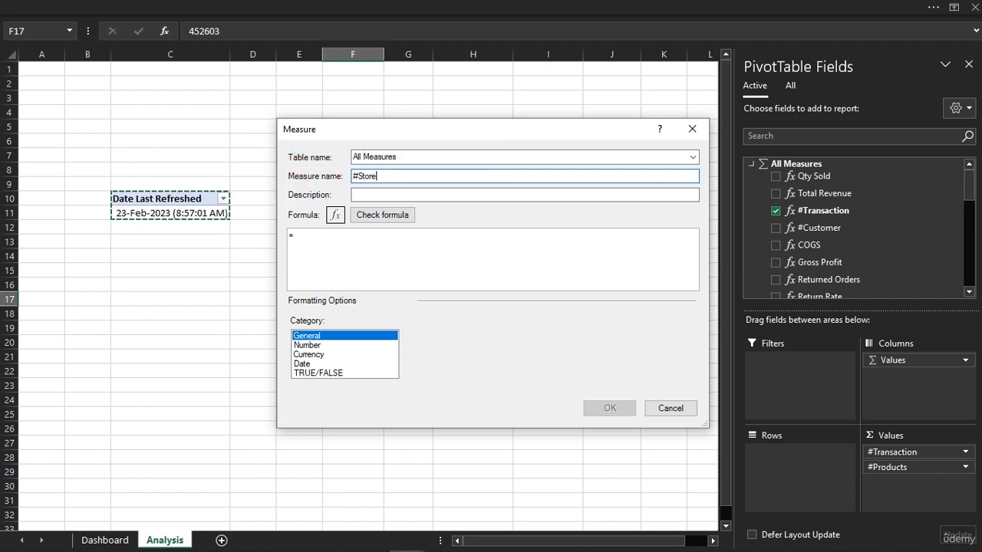
- Begin the #Stores measure's formula with the DISTINCTCOUNT function
{"action": "left_click", "coordinate": [311, 238]}
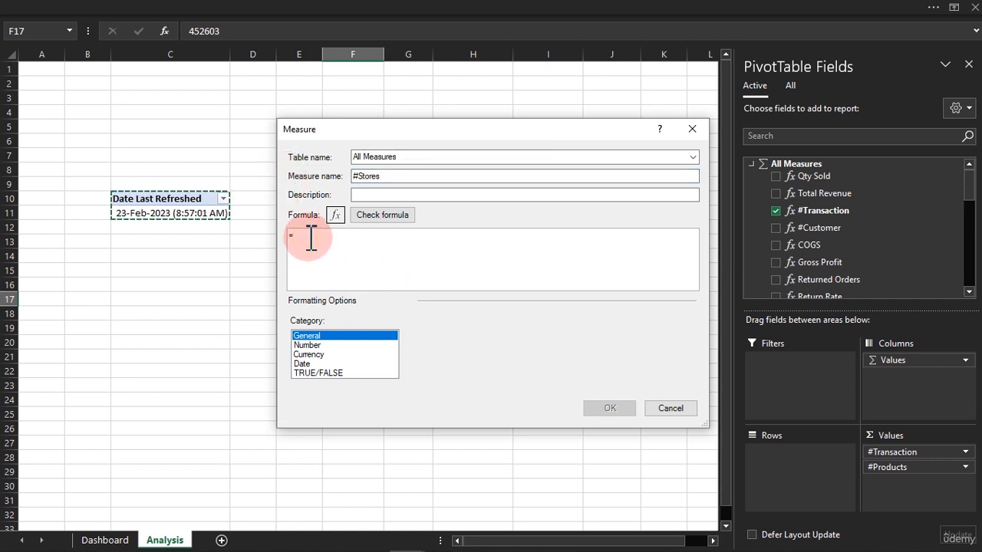
{"action": "type", "text": "c"}
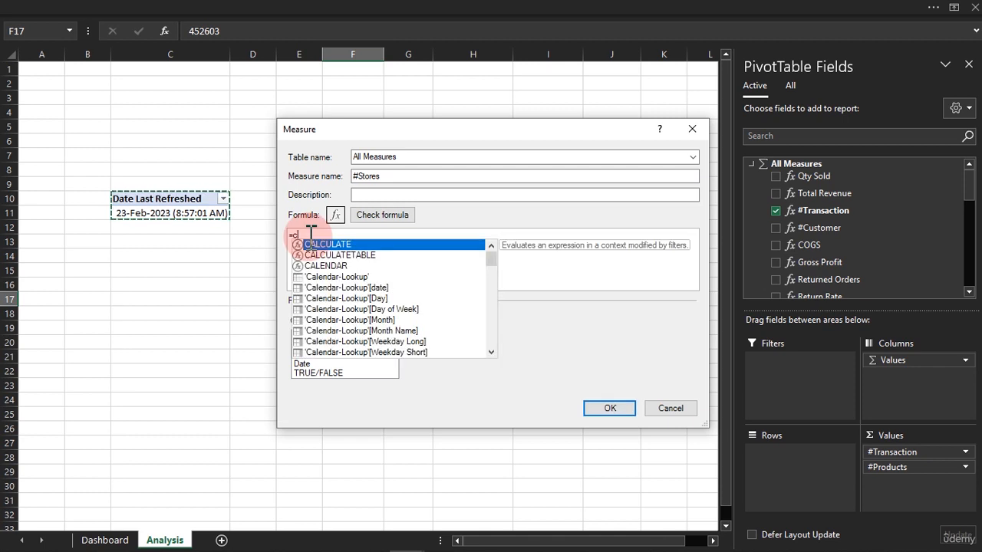
{"action": "key", "text": "BackSpace"}
{"action": "type", "text": "i"}
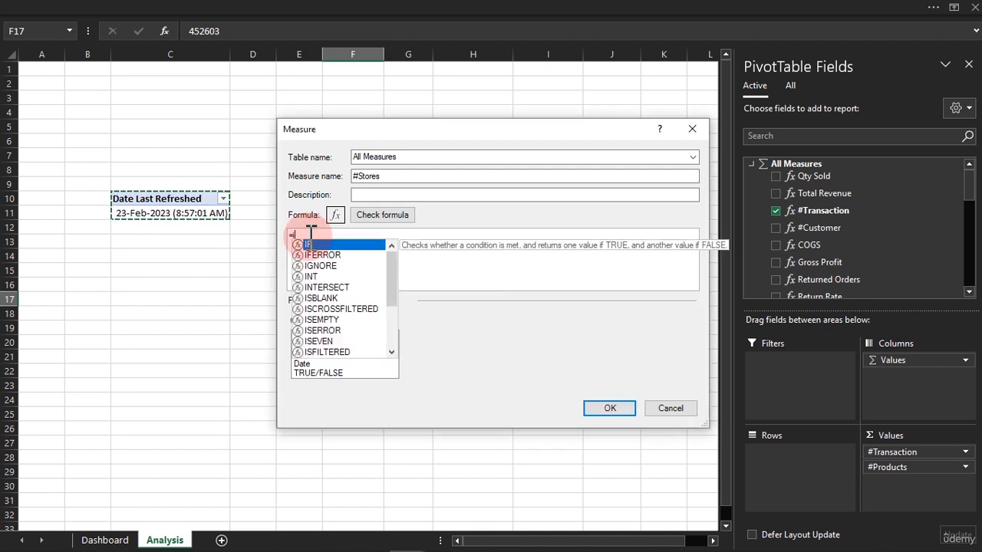
{"action": "key", "text": "BackSpace"}
{"action": "type", "text": "dis"}
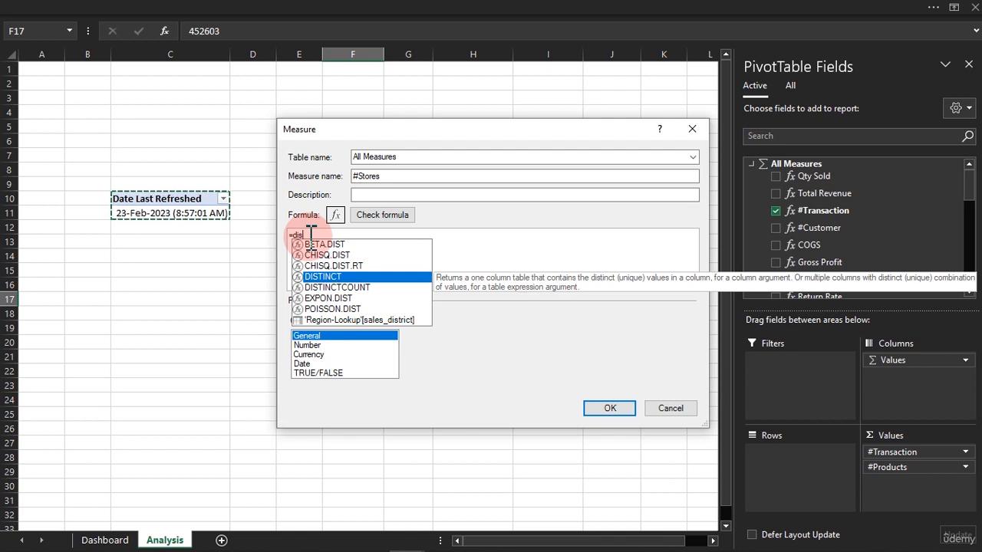
{"action": "key", "text": "Down"}
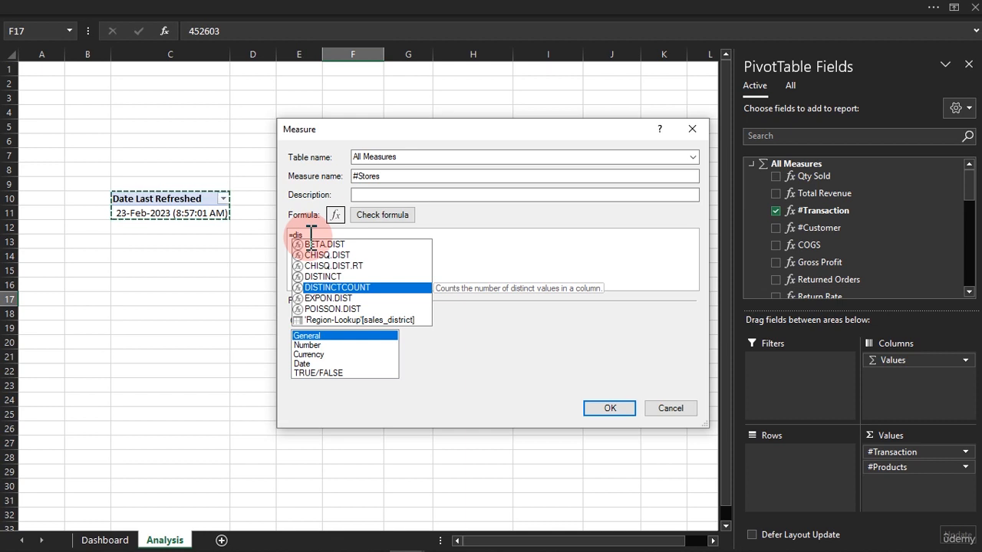
{"action": "key", "text": "Tab"}
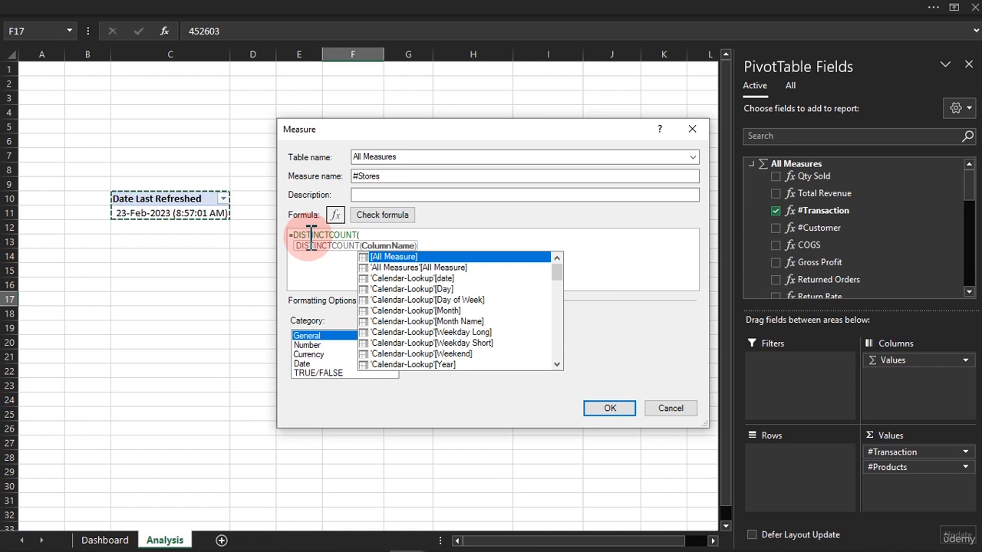
- Complete the DISTINCTCOUNT formula with the FactTable[store_id] column and check it for errors
{"action": "left_click", "coordinate": [385, 240]}
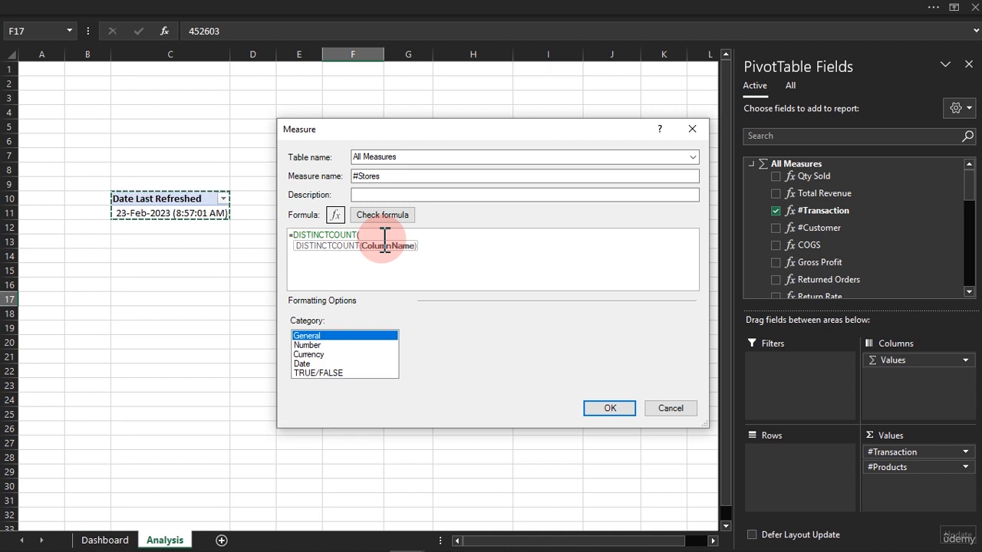
{"action": "type", "text": "fa"}
{"action": "key", "text": "Down"}
{"action": "key", "text": "Down"}
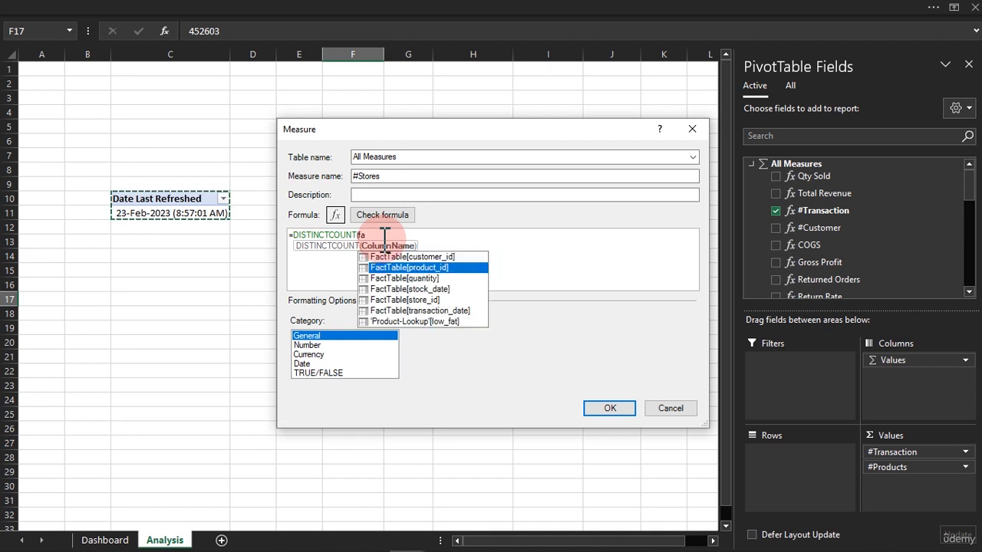
{"action": "key", "text": "Down"}
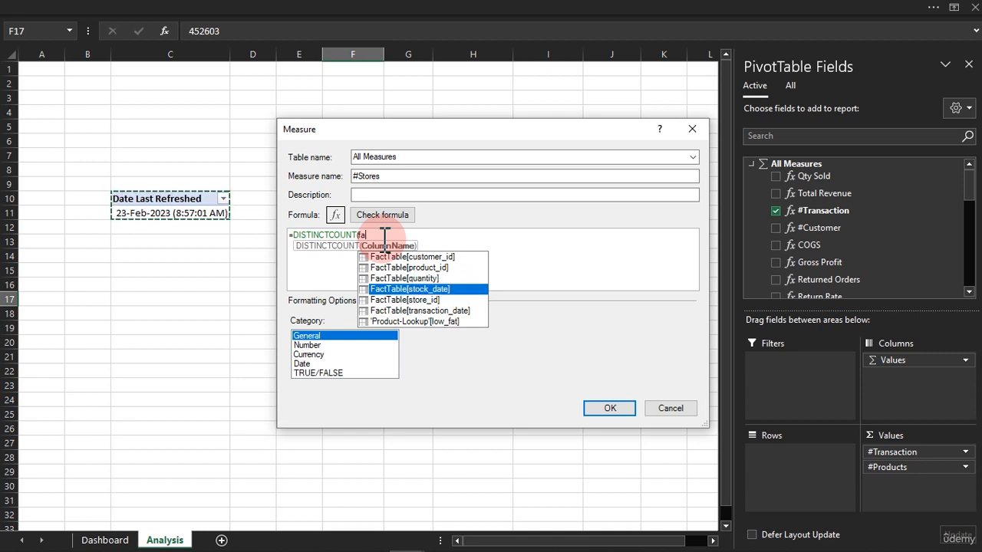
{"action": "key", "text": "Down"}
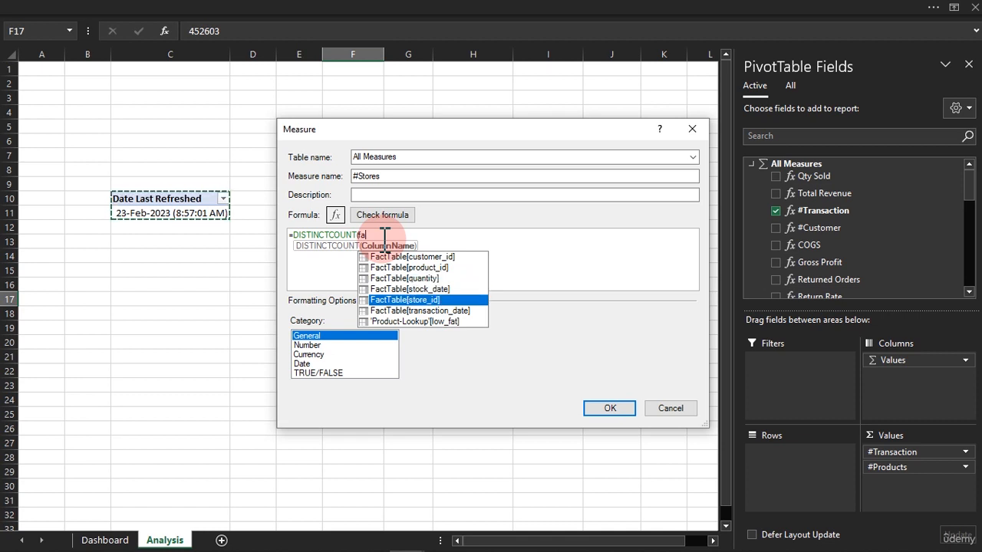
{"action": "key", "text": "Tab"}
{"action": "type", "text": ")"}
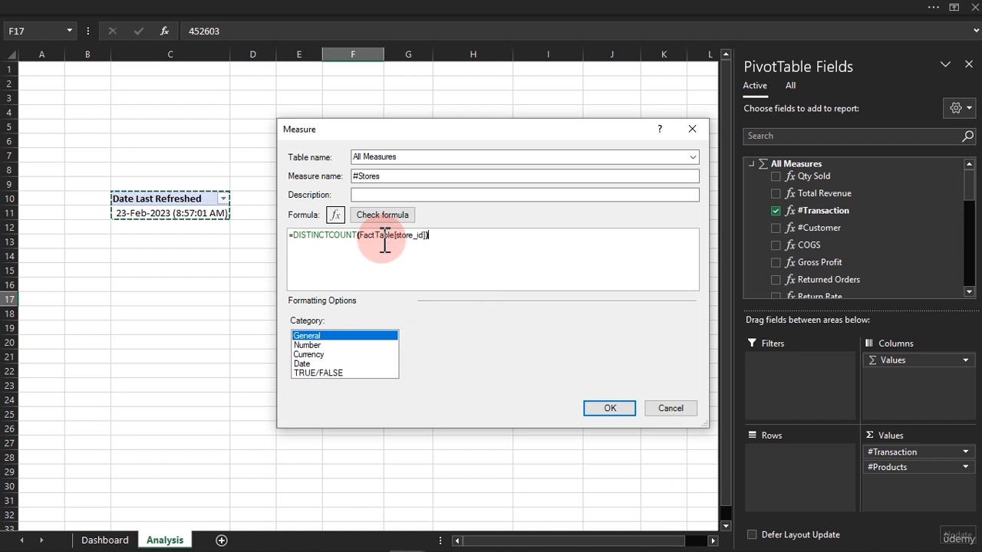
{"action": "left_click", "coordinate": [383, 217]}
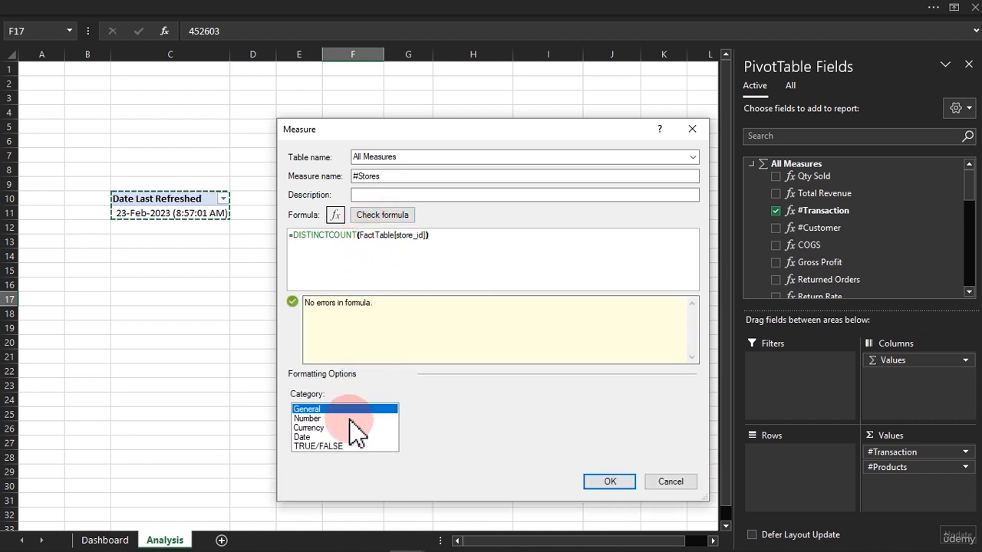
- Format the #Stores measure as a whole number with the 1000 separator and save it
{"action": "left_click", "coordinate": [321, 428]}
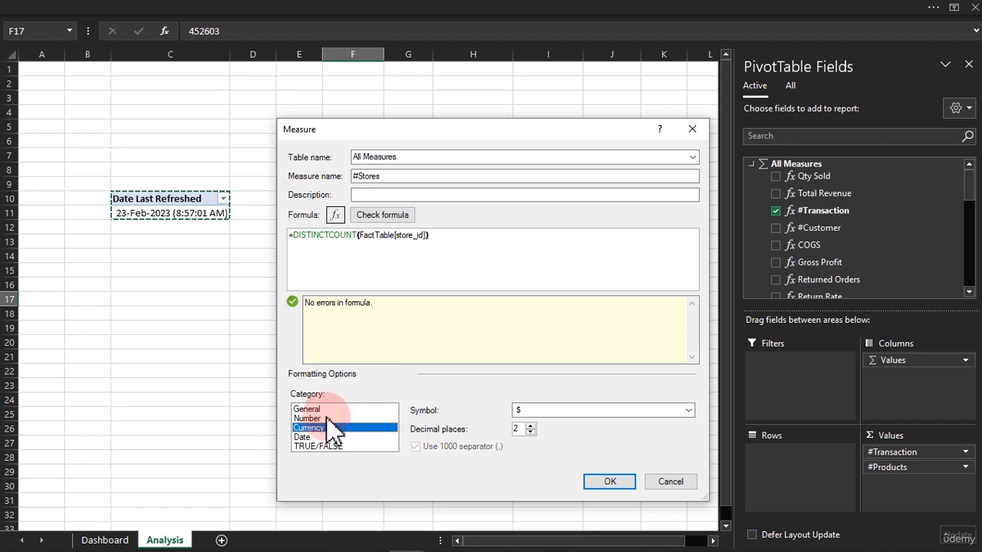
{"action": "left_click", "coordinate": [309, 418]}
{"action": "left_click", "coordinate": [534, 418]}
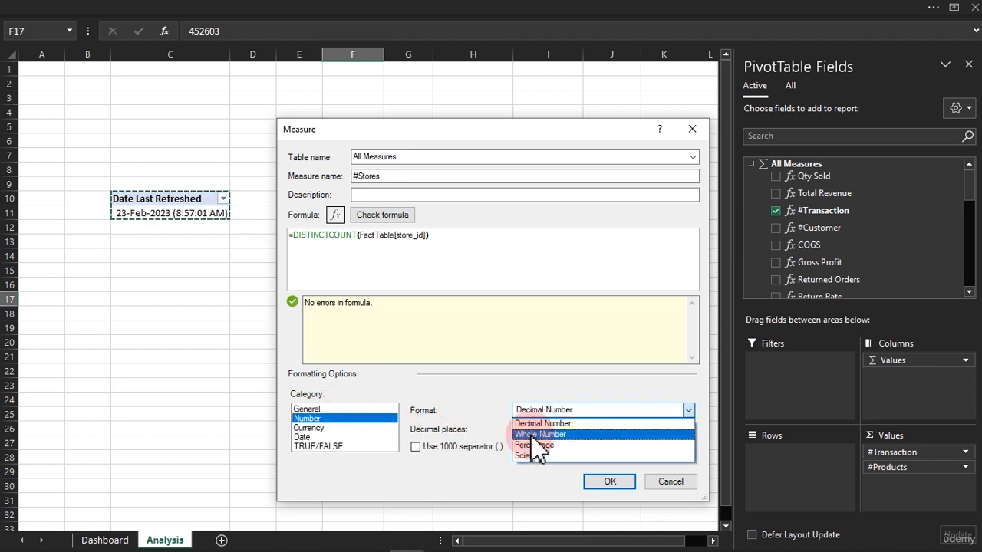
{"action": "left_click", "coordinate": [529, 432]}
{"action": "left_click", "coordinate": [463, 444]}
{"action": "left_click", "coordinate": [610, 482]}
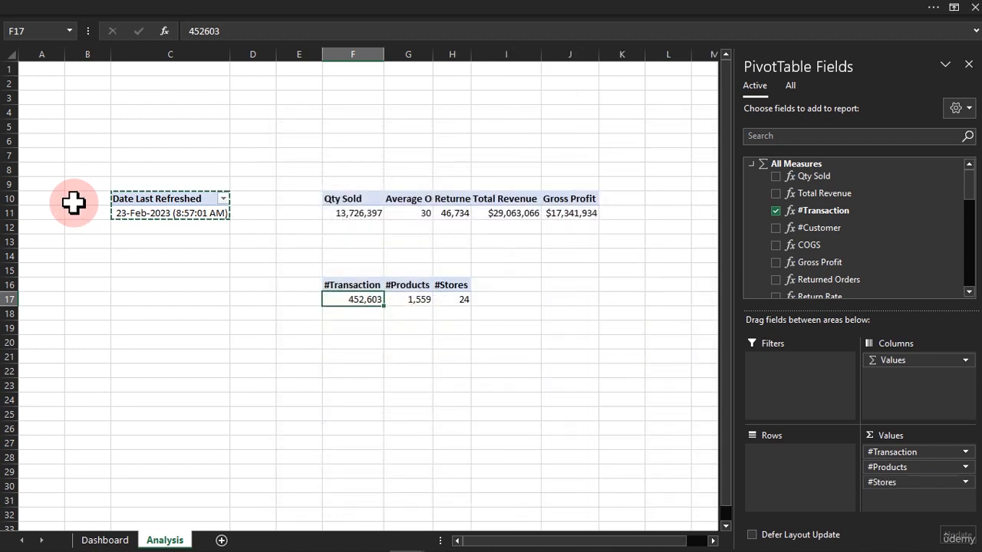
- Add the #Customer measure to the values of the row 16 PivotTable and auto-fit column I so Total Revenue fits
{"action": "left_click", "coordinate": [438, 301]}
{"action": "left_click_drag", "start_coordinate": [815, 227], "coordinate": [942, 493]}
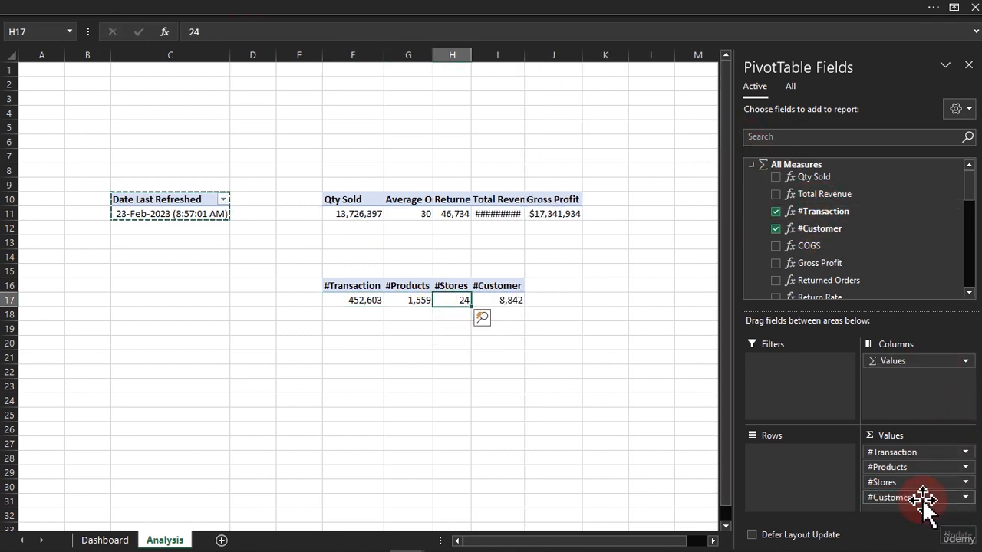
{"action": "left_click_drag", "start_coordinate": [523, 55], "coordinate": [520, 53]}
{"action": "double_click", "coordinate": [521, 55]}
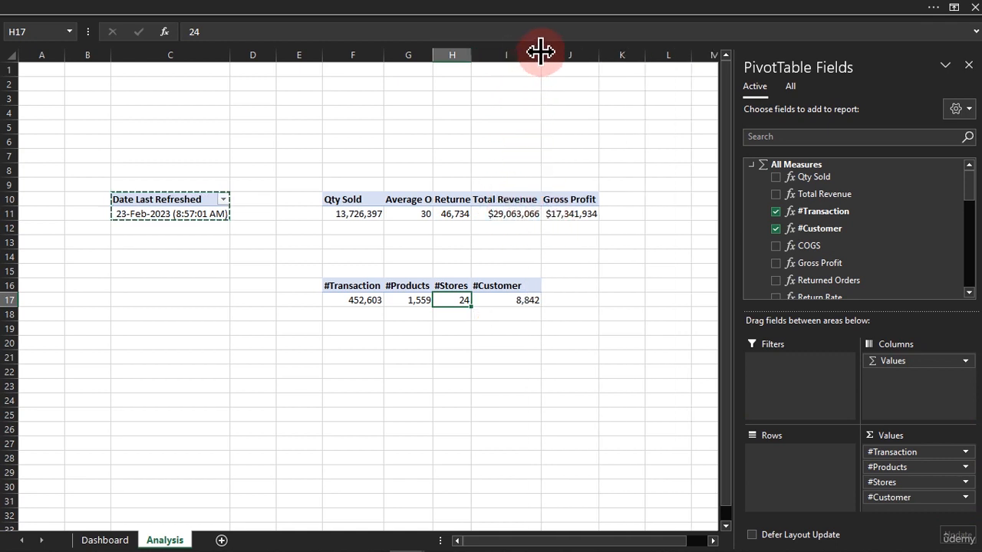
{"action": "left_click_drag", "start_coordinate": [540, 54], "coordinate": [523, 54]}
{"action": "mouse_move", "coordinate": [511, 214]}
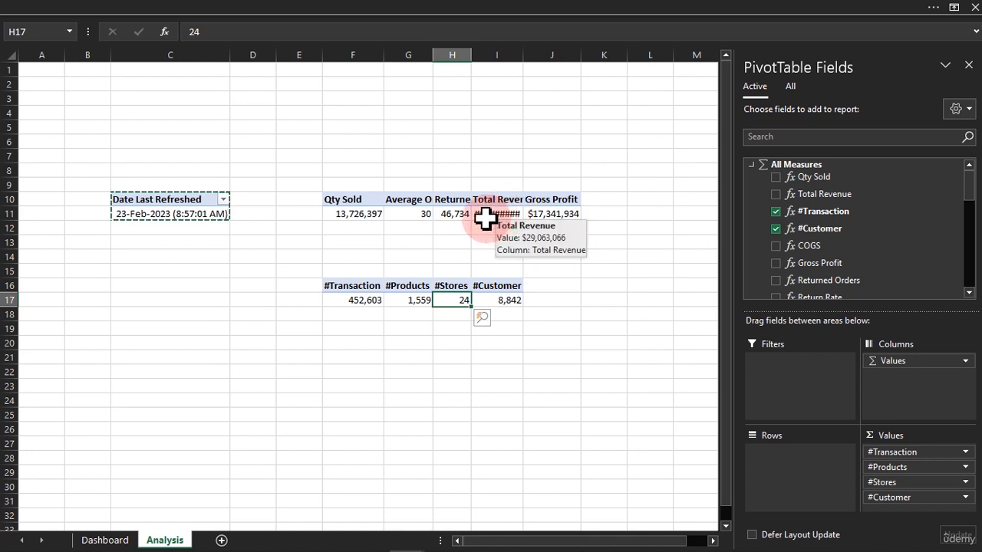
{"action": "left_click", "coordinate": [489, 214]}
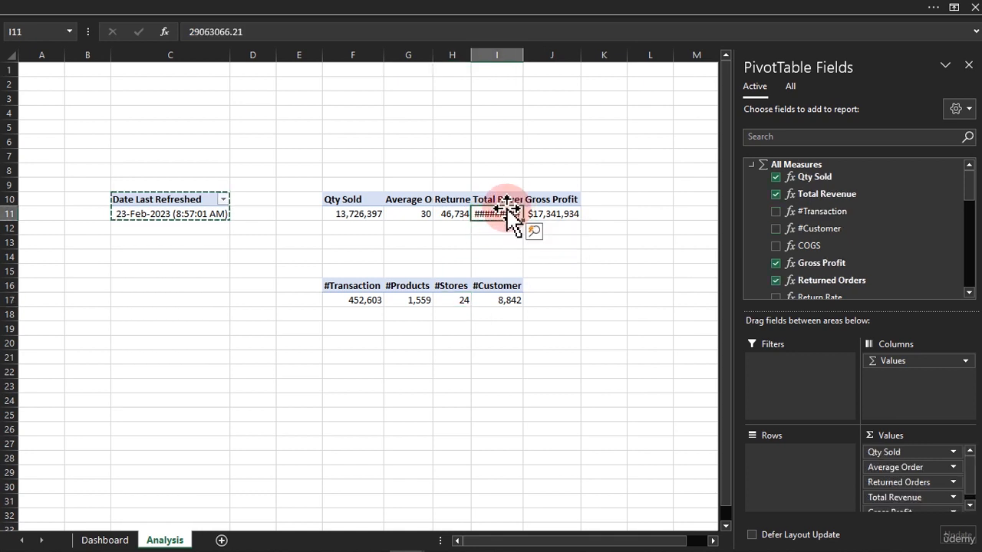
{"action": "double_click", "coordinate": [522, 60]}
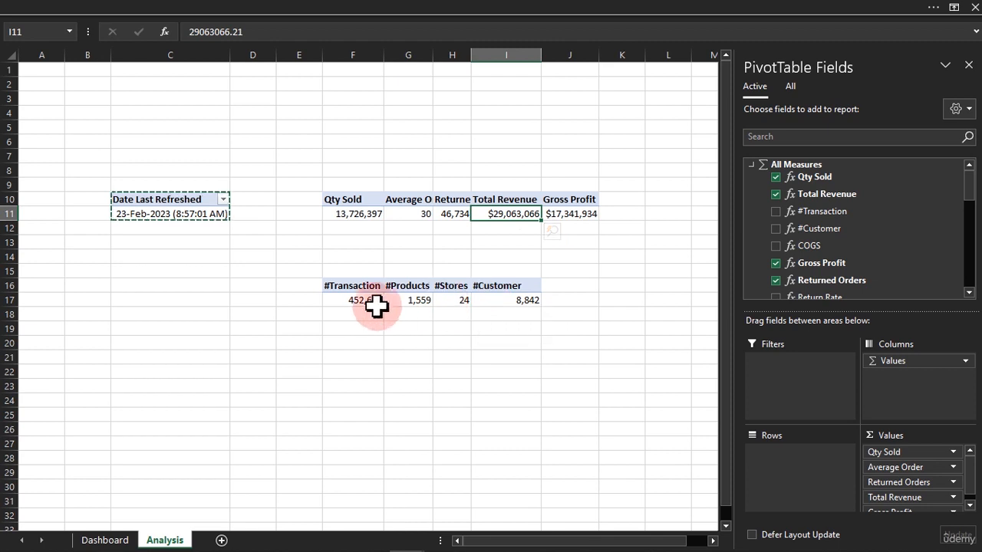
- Link the #Transaction value box in the Dashboard banner to cell F17 of the Analysis sheet
{"action": "left_click", "coordinate": [103, 540]}
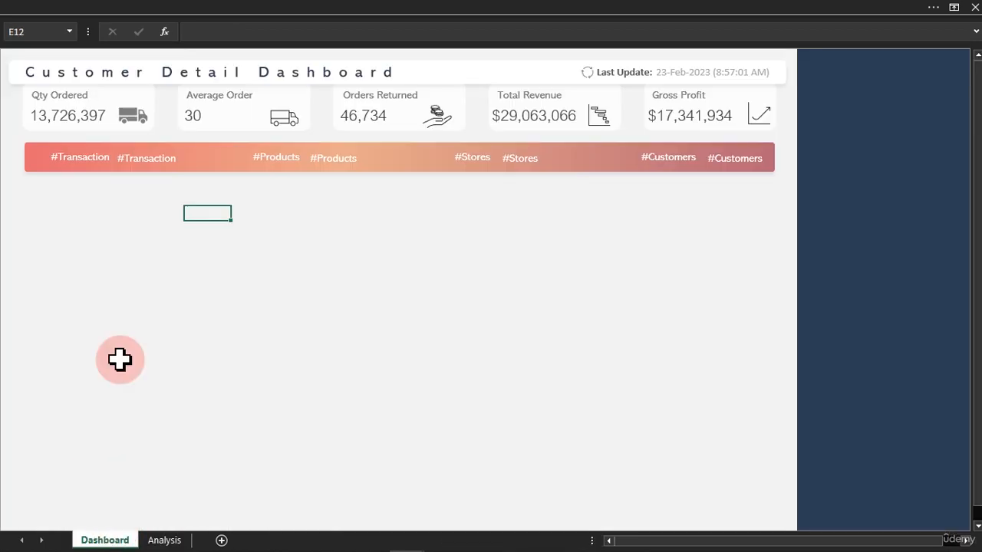
{"action": "left_click", "coordinate": [138, 161]}
{"action": "left_click_drag", "start_coordinate": [261, 31], "coordinate": [203, 36]}
{"action": "type", "text": "="}
{"action": "left_click", "coordinate": [164, 540]}
{"action": "key", "text": "Return"}
{"action": "left_click", "coordinate": [208, 214]}
- Link the #Products value box in the Dashboard banner to cell G17 of the Analysis sheet
{"action": "left_click", "coordinate": [334, 159]}
{"action": "left_click_drag", "start_coordinate": [263, 34], "coordinate": [208, 36]}
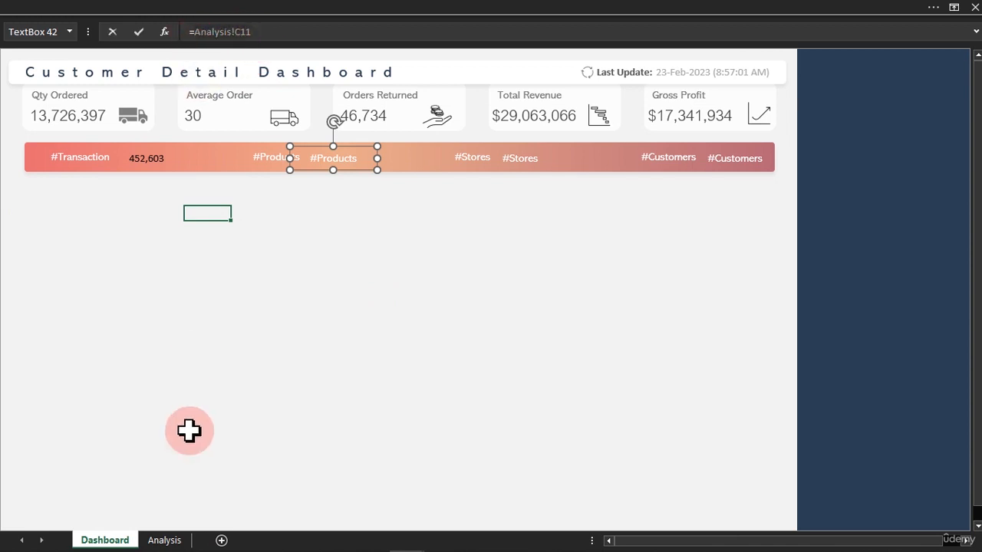
{"action": "left_click", "coordinate": [163, 540]}
{"action": "left_click", "coordinate": [415, 301]}
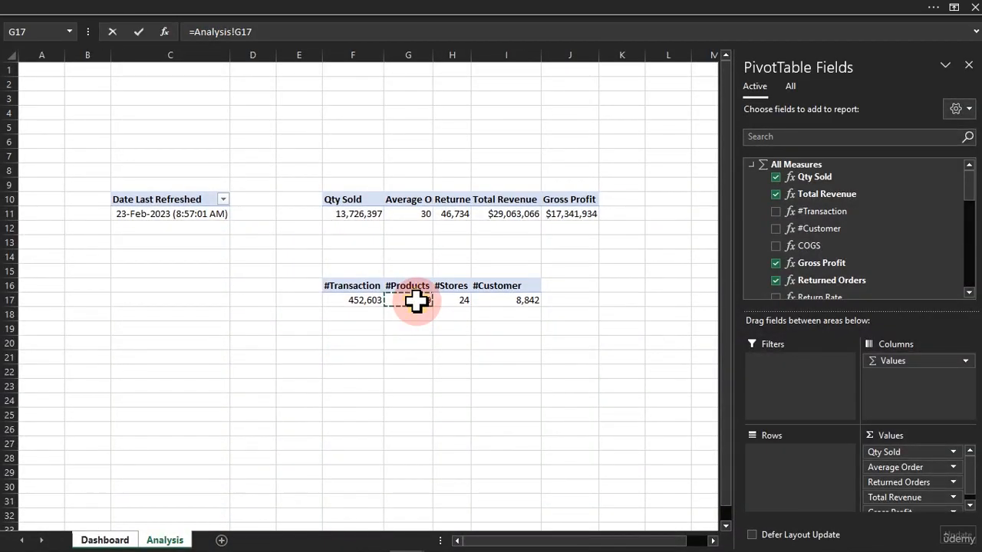
{"action": "key", "text": "Return"}
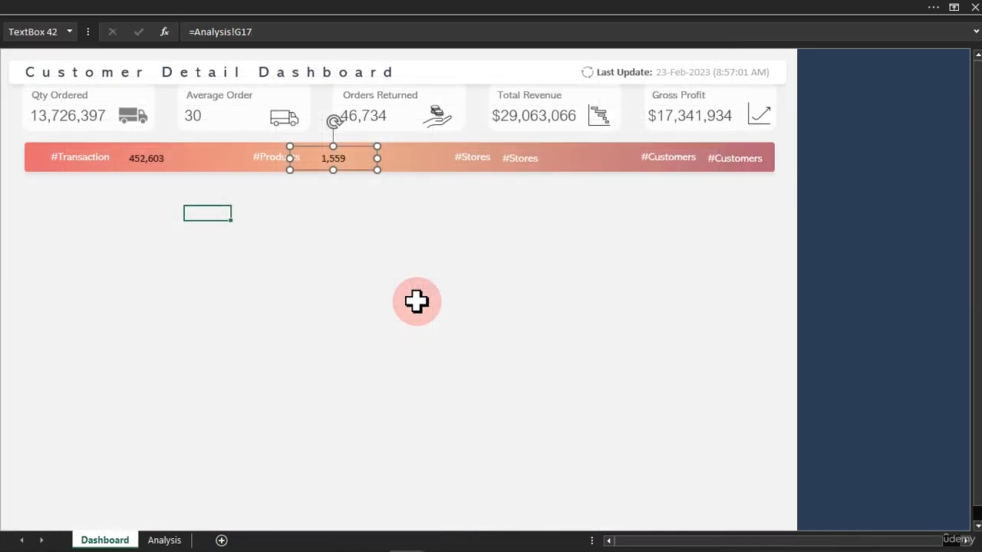
- Link the #Stores value box in the Dashboard banner to cell H17 of the Analysis sheet
{"action": "left_click", "coordinate": [520, 164]}
{"action": "left_click_drag", "start_coordinate": [266, 32], "coordinate": [195, 40]}
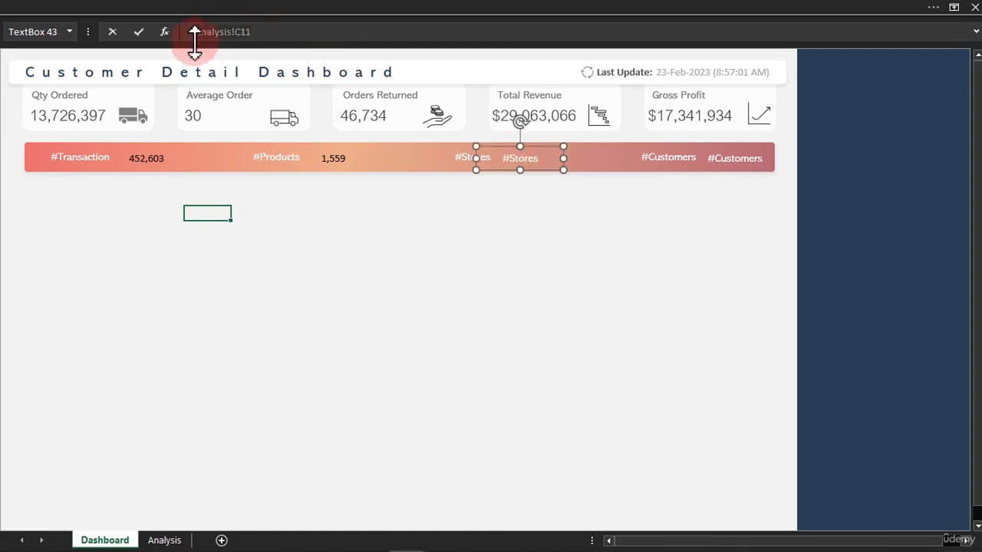
{"action": "left_click", "coordinate": [164, 540]}
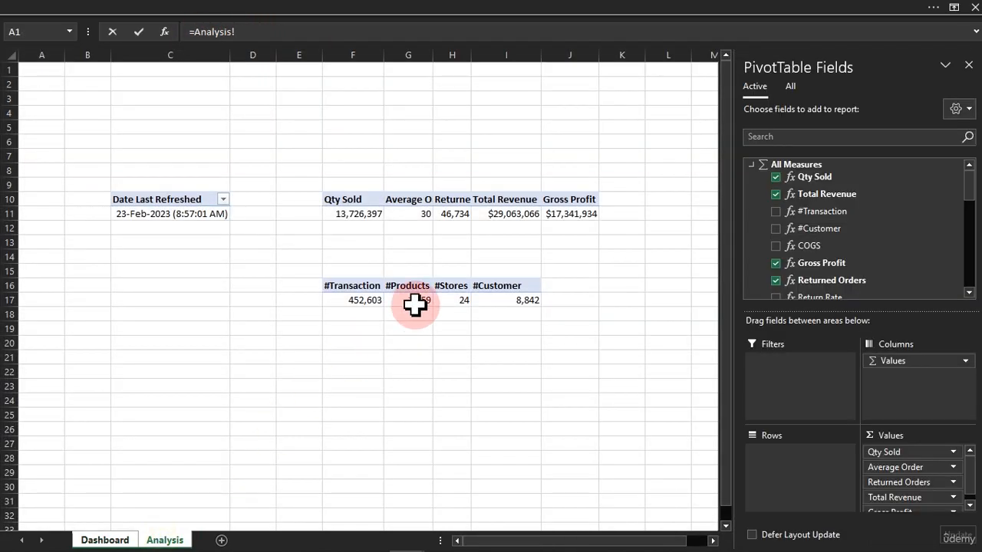
{"action": "left_click", "coordinate": [457, 300]}
{"action": "key", "text": "Return"}
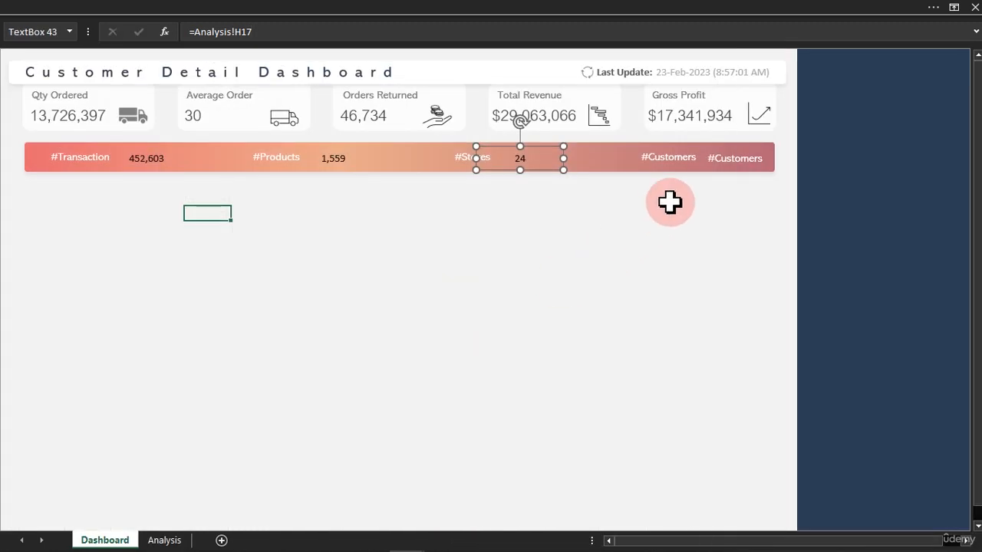
- Link the #Customers value box in the Dashboard banner to cell I17 of the Analysis sheet
{"action": "left_click", "coordinate": [729, 161]}
{"action": "left_click", "coordinate": [251, 31]}
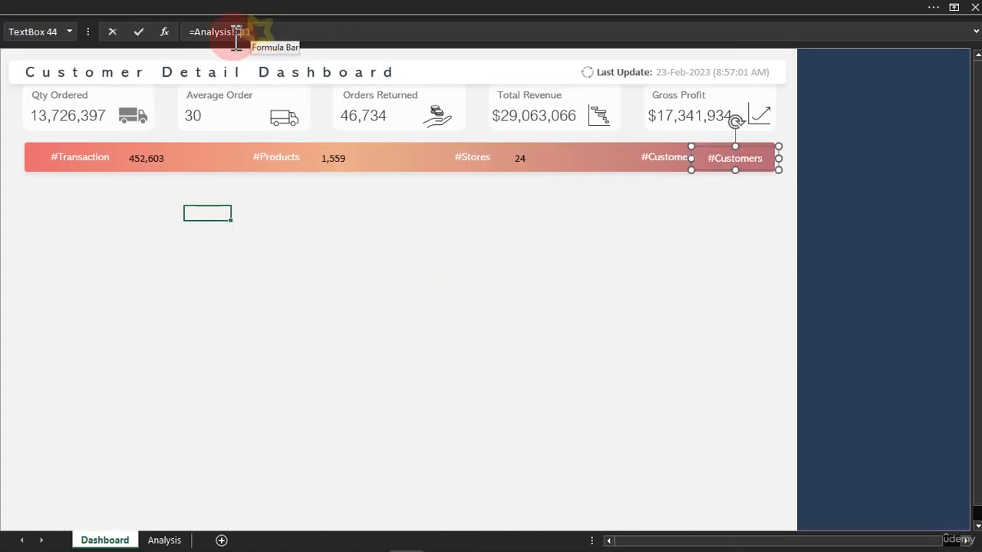
{"action": "left_click", "coordinate": [164, 540]}
{"action": "left_click", "coordinate": [530, 300]}
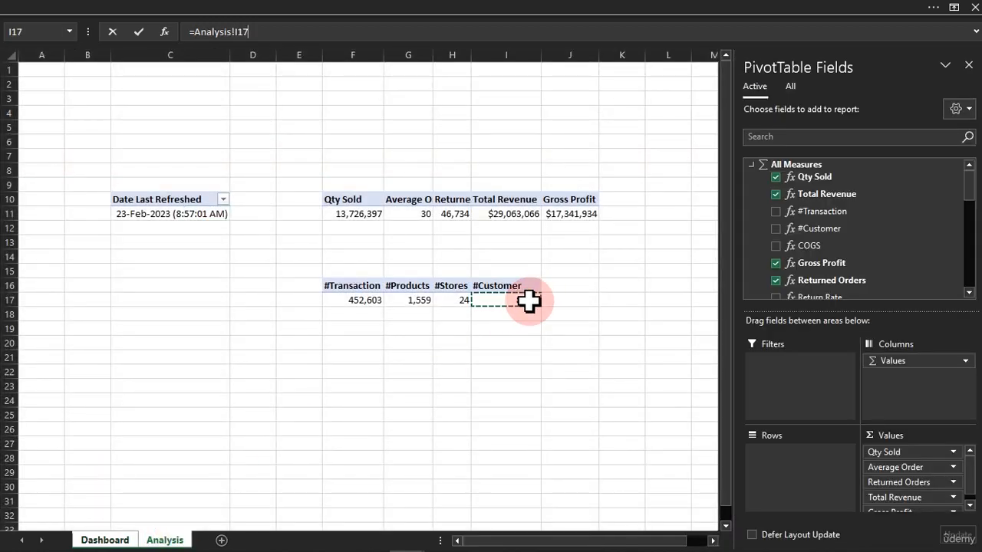
{"action": "key", "text": "Return"}
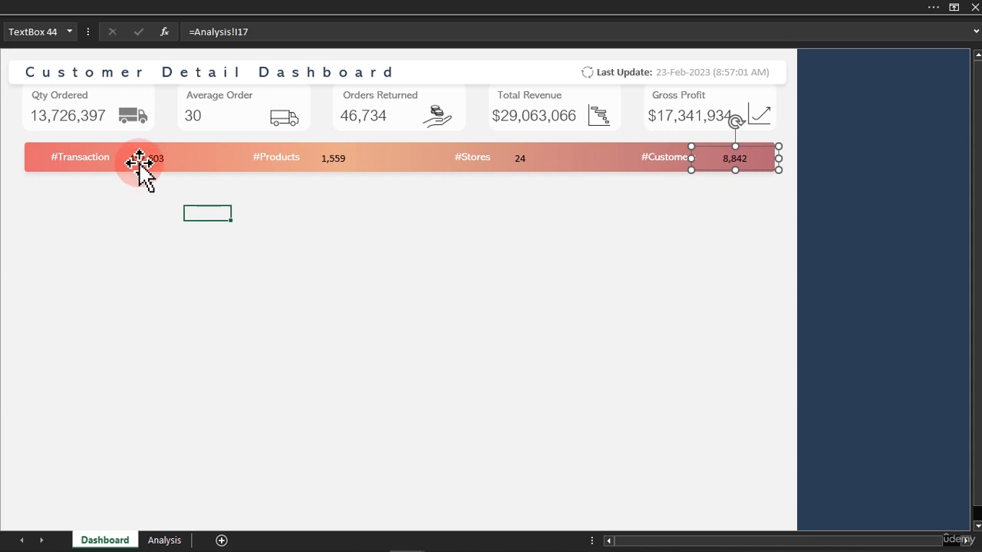
- Copy the formatting of the Qty Ordered value box onto the #Transaction value box in the banner
{"action": "left_click", "coordinate": [94, 118]}
{"action": "left_click", "coordinate": [77, 12]}
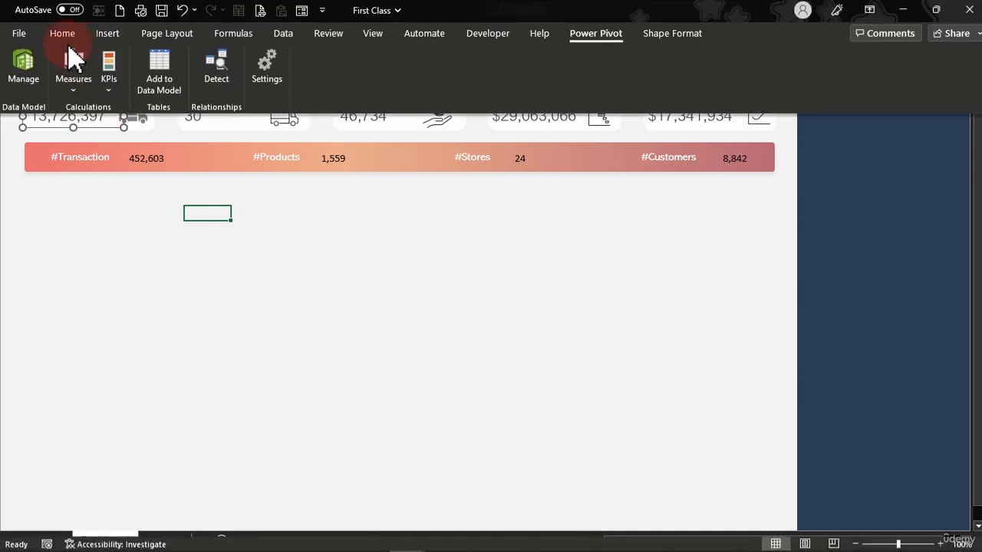
{"action": "left_click", "coordinate": [62, 36]}
{"action": "left_click", "coordinate": [43, 89]}
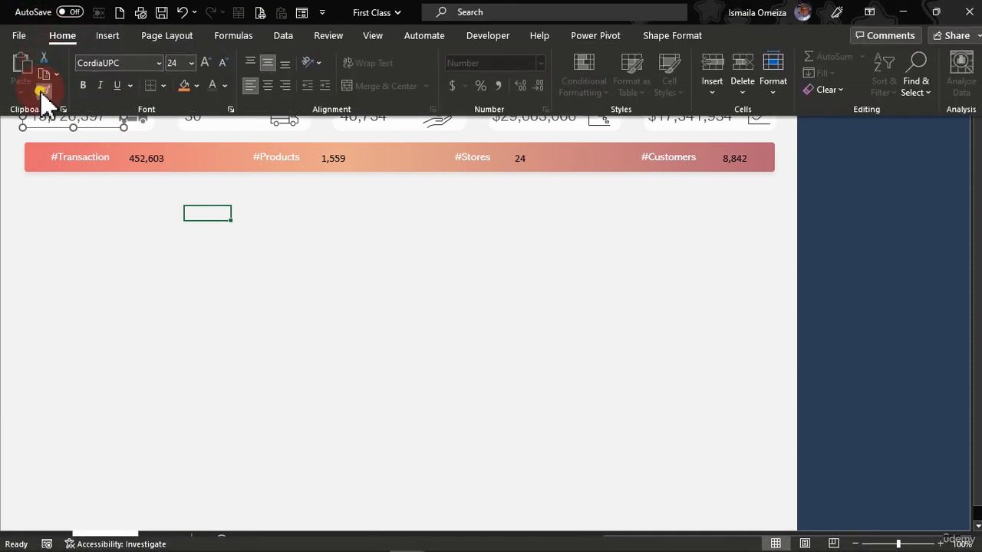
{"action": "left_click", "coordinate": [137, 158]}
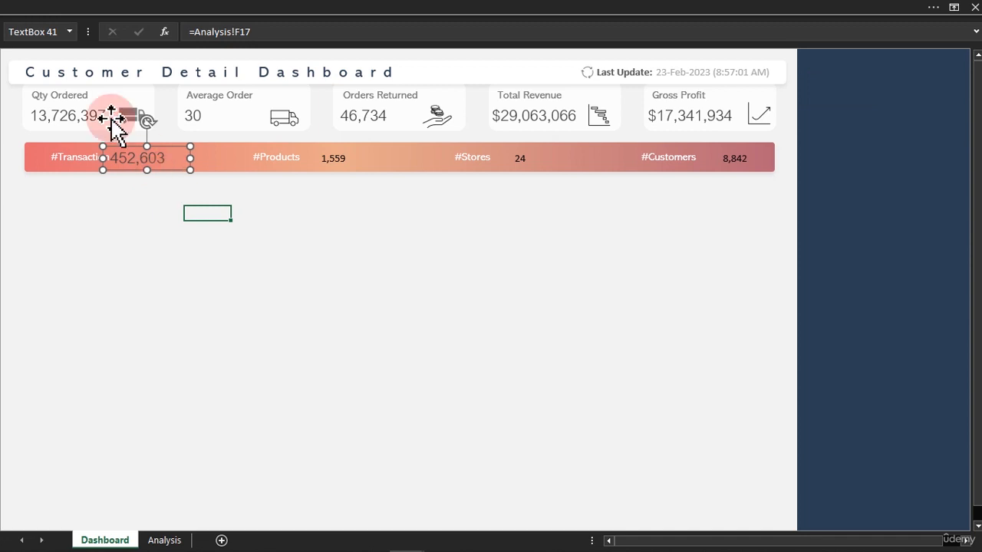
- Make the #Transaction value text white and bold
{"action": "left_click", "coordinate": [103, 10]}
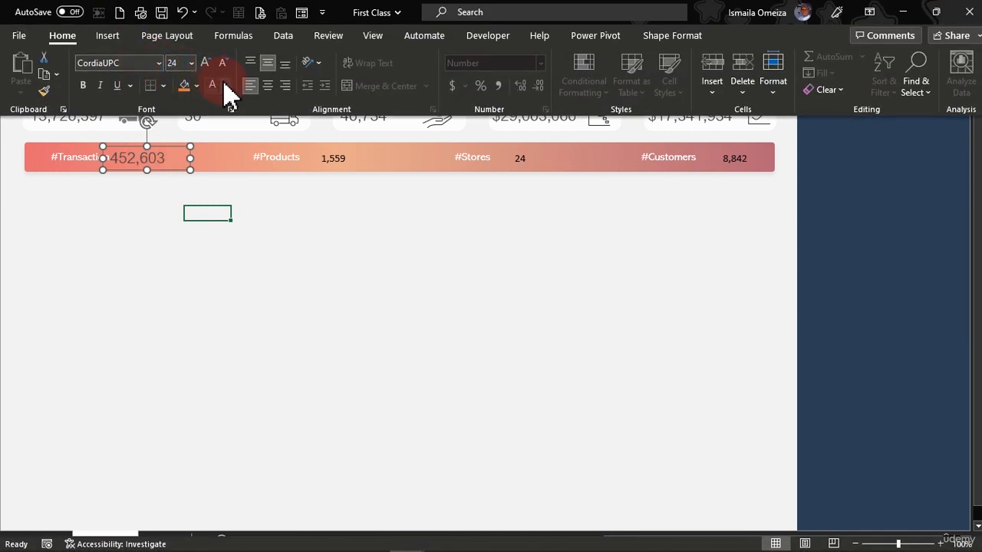
{"action": "left_click", "coordinate": [225, 86]}
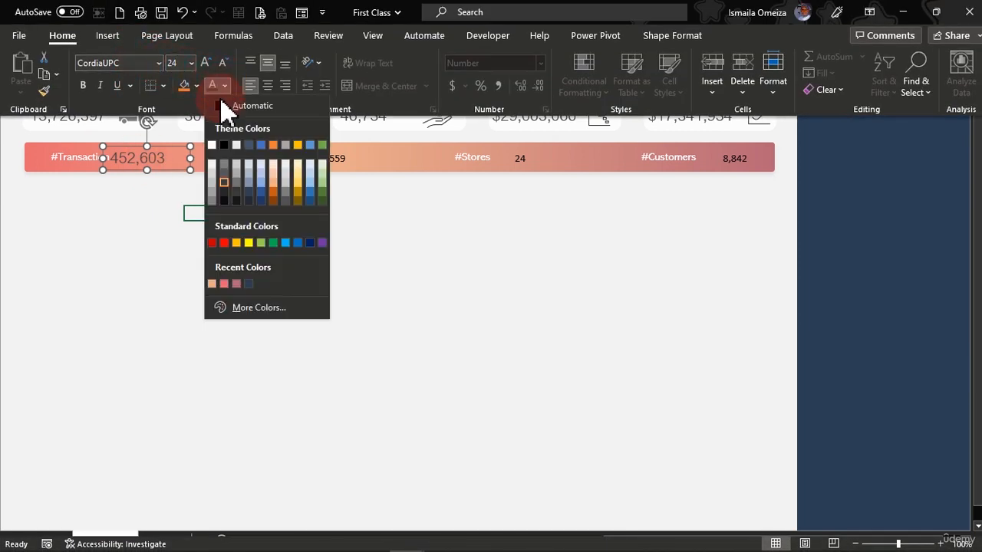
{"action": "left_click", "coordinate": [211, 145]}
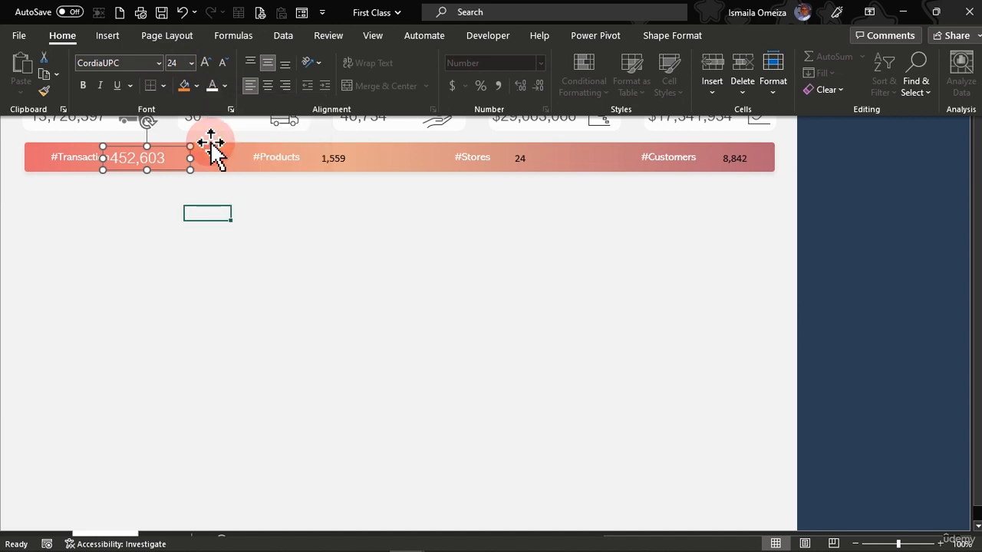
{"action": "left_click", "coordinate": [82, 85]}
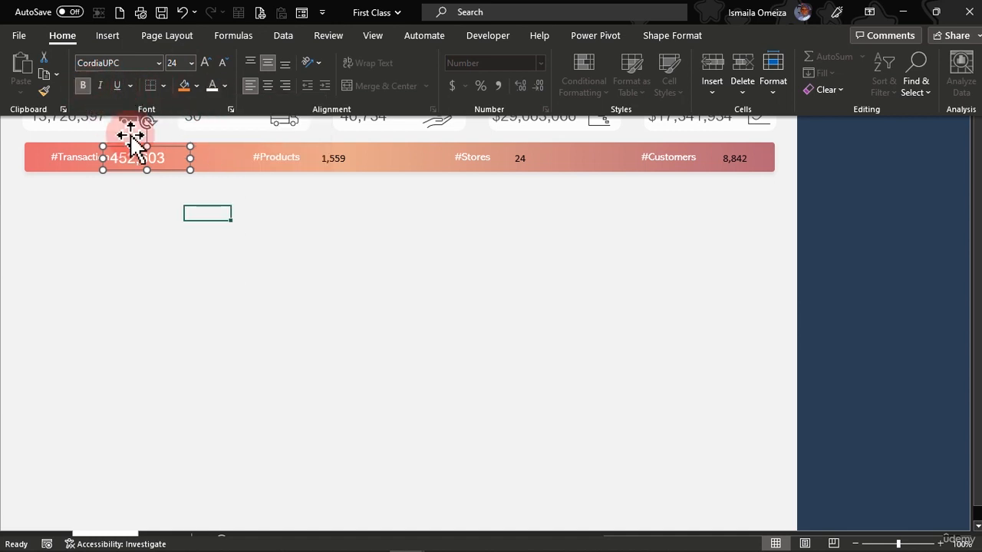
- Shift the #Transaction value box slightly to the right so it clears its label in the banner
{"action": "left_click", "coordinate": [167, 169]}
{"action": "left_click_drag", "start_coordinate": [166, 170], "coordinate": [171, 170]}
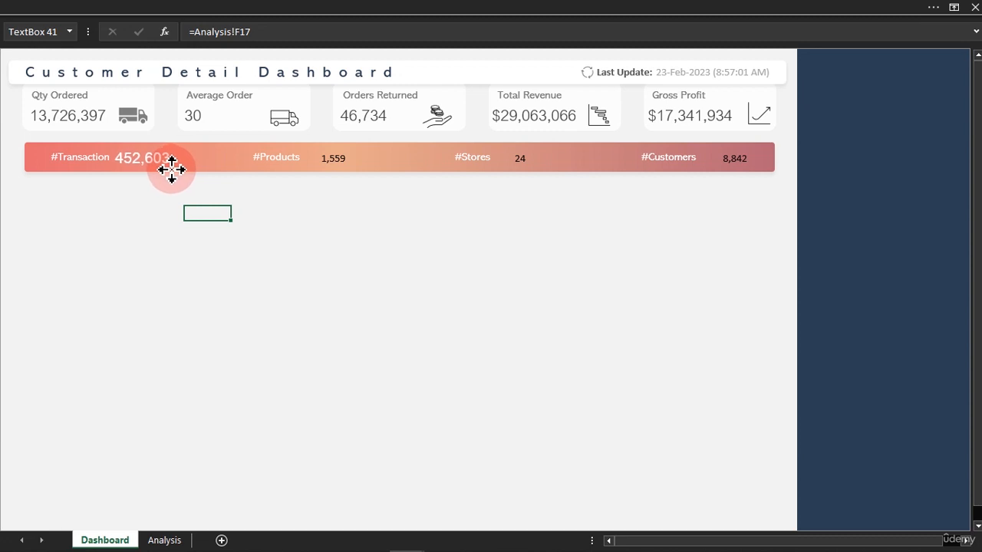
{"action": "left_click_drag", "start_coordinate": [171, 169], "coordinate": [171, 170]}
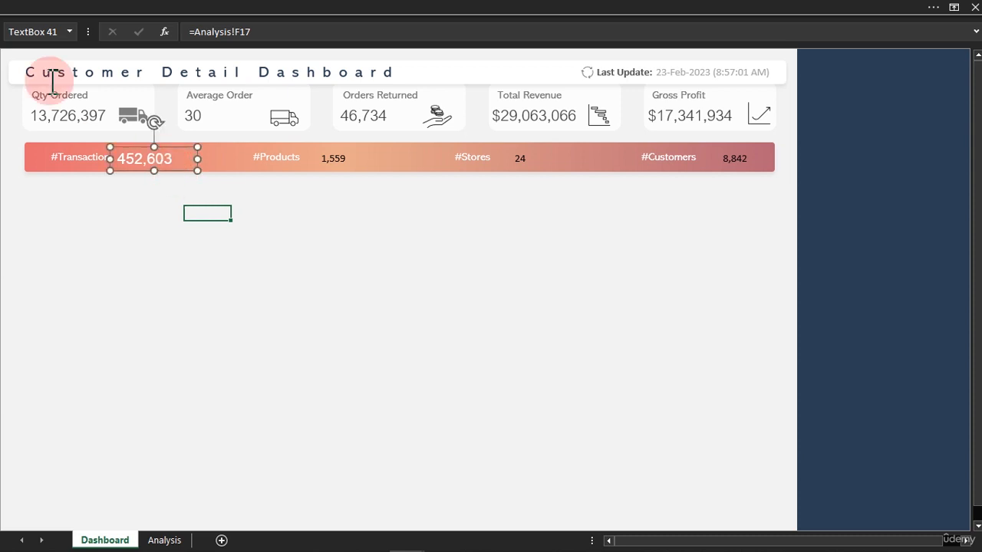
- Copy the #Transaction value box's formatting onto the #Products, #Stores and #Customers value boxes in the banner
{"action": "left_click", "coordinate": [66, 10]}
{"action": "left_click", "coordinate": [46, 90]}
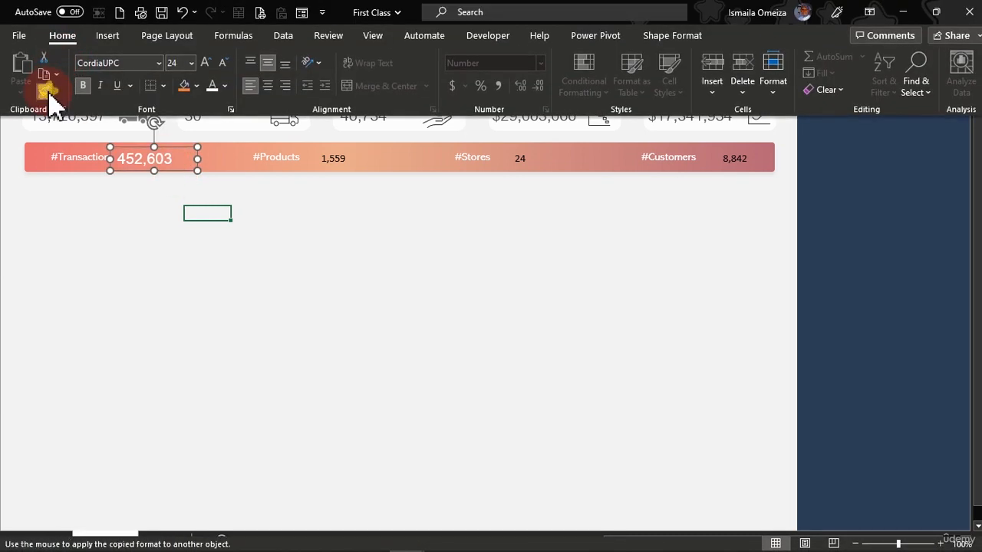
{"action": "left_click", "coordinate": [330, 157]}
{"action": "left_click", "coordinate": [351, 223]}
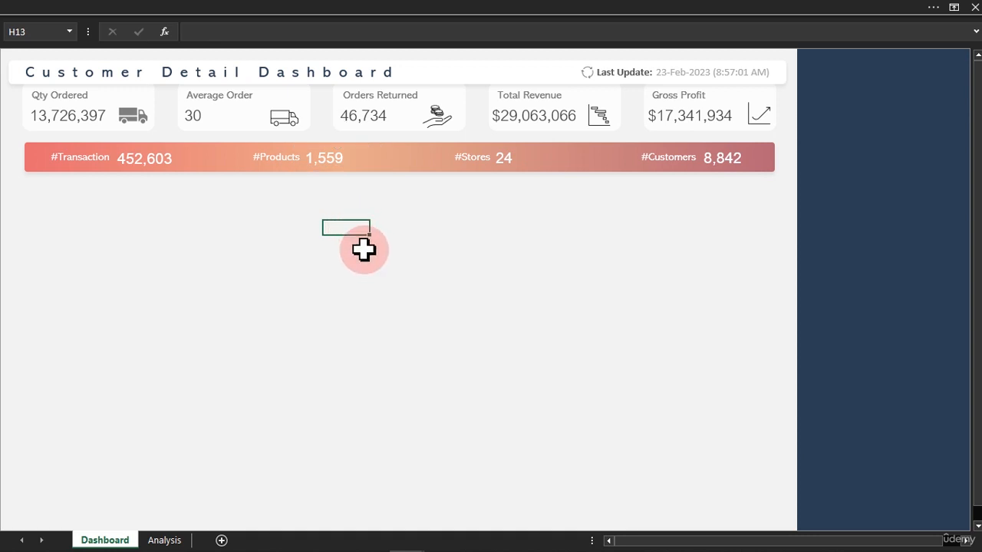
{"action": "left_click", "coordinate": [326, 245]}
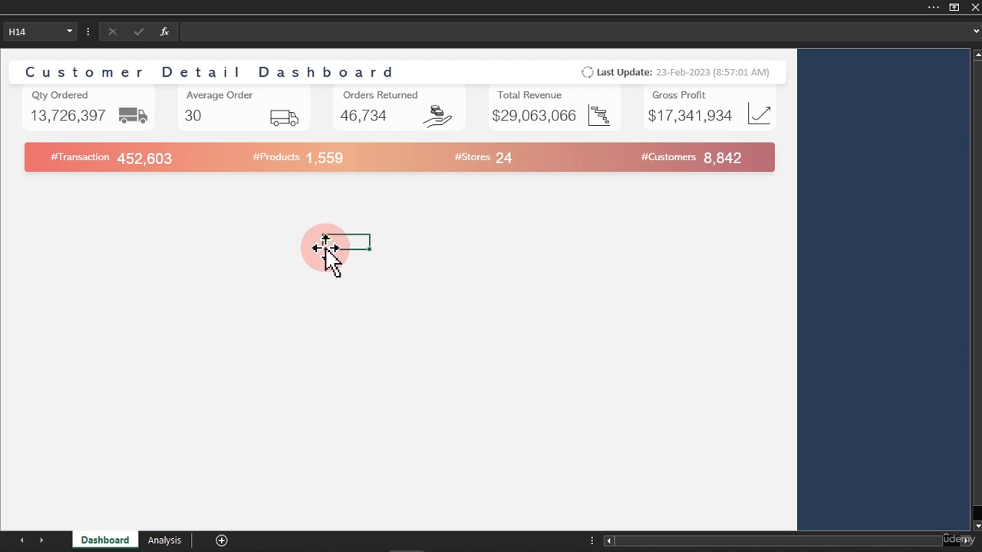